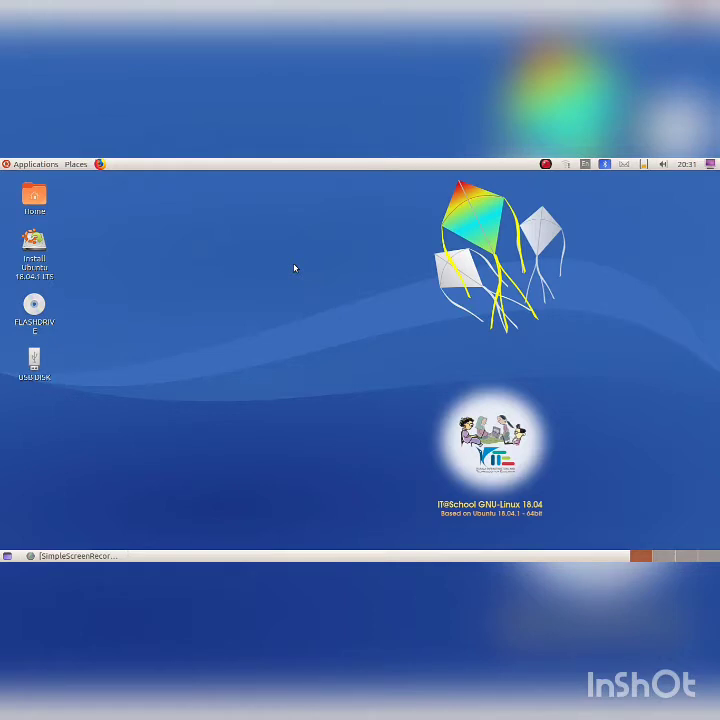
- Launch Ghemical from the education applications and select the OrbitXY tool
left_click(30, 166)
mouse_move(40, 194)
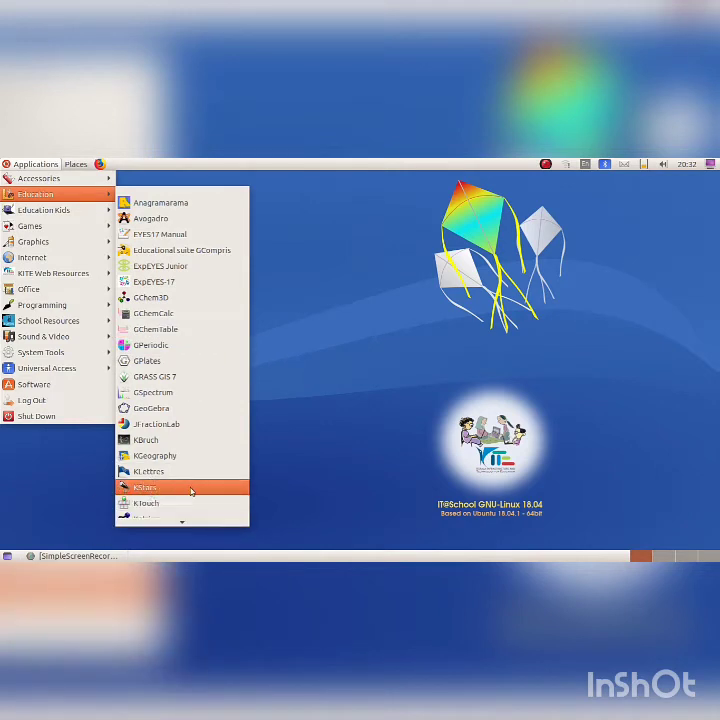
scroll(193, 522, "down", 5)
scroll(195, 529, "down", 10)
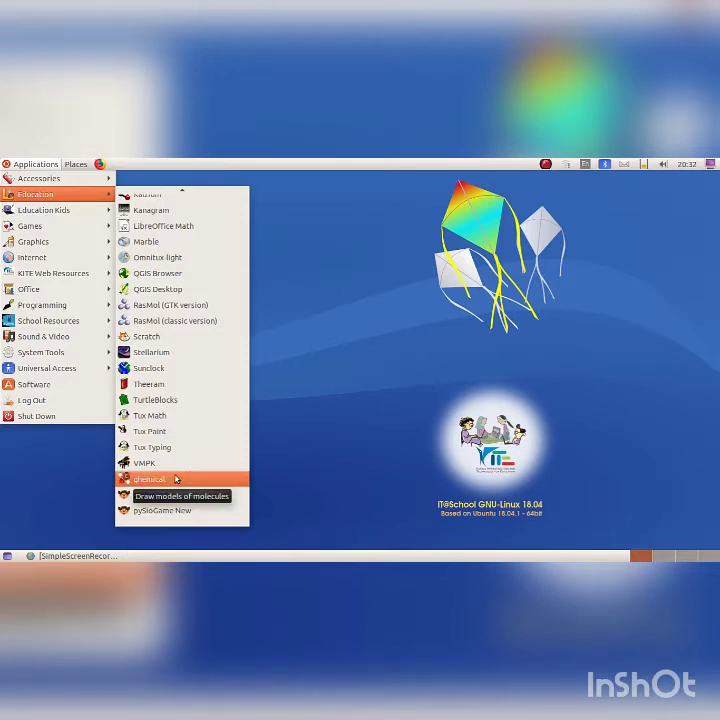
left_click(176, 479)
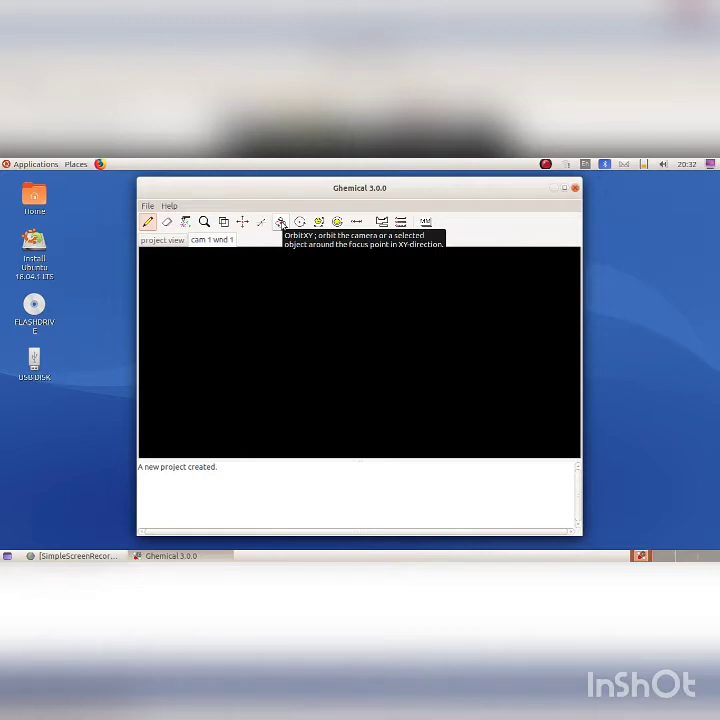
left_click(281, 223)
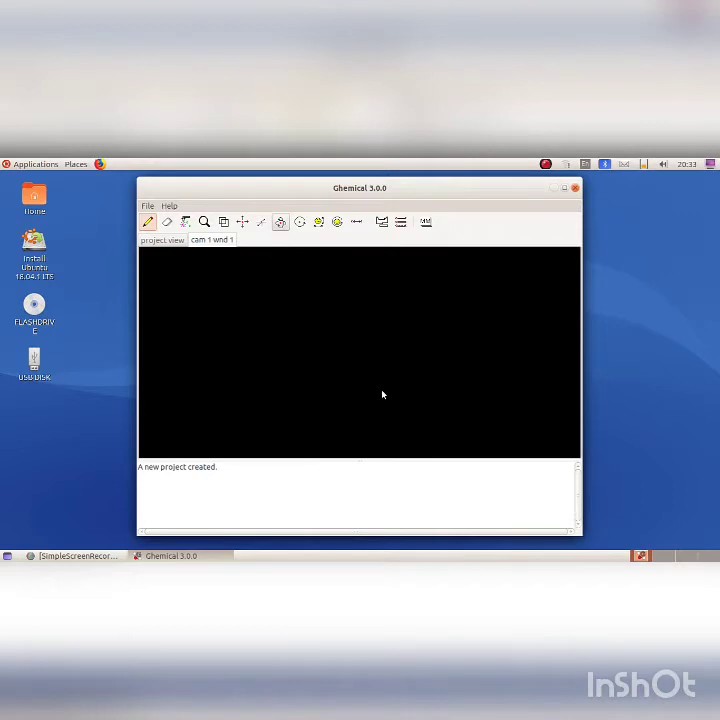
- Set the current element to hydrogen and place two hydrogen atoms side by side in the empty view
left_click(381, 224)
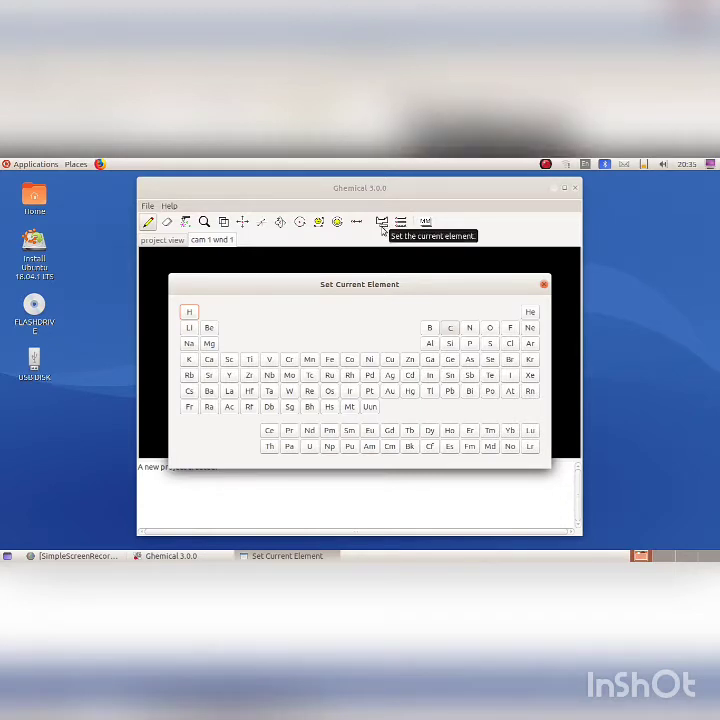
left_click(187, 314)
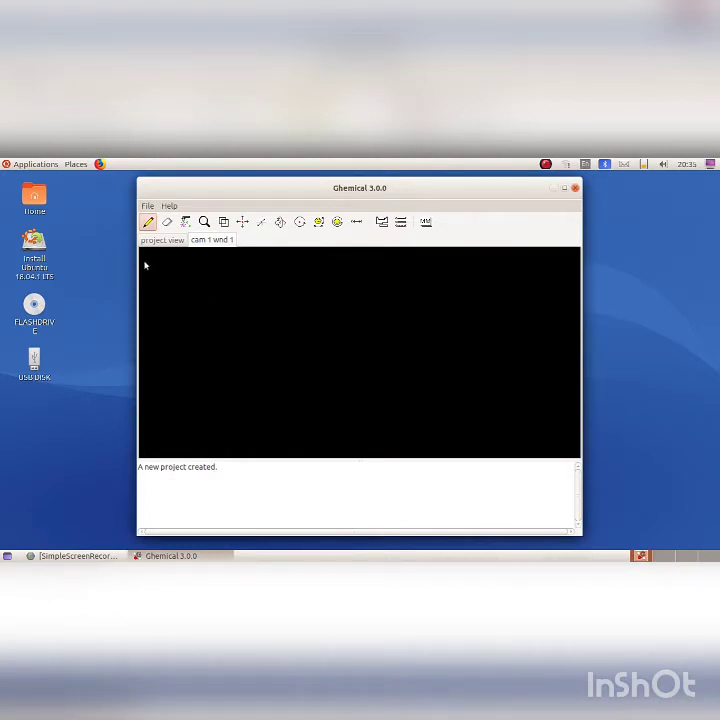
left_click(278, 300)
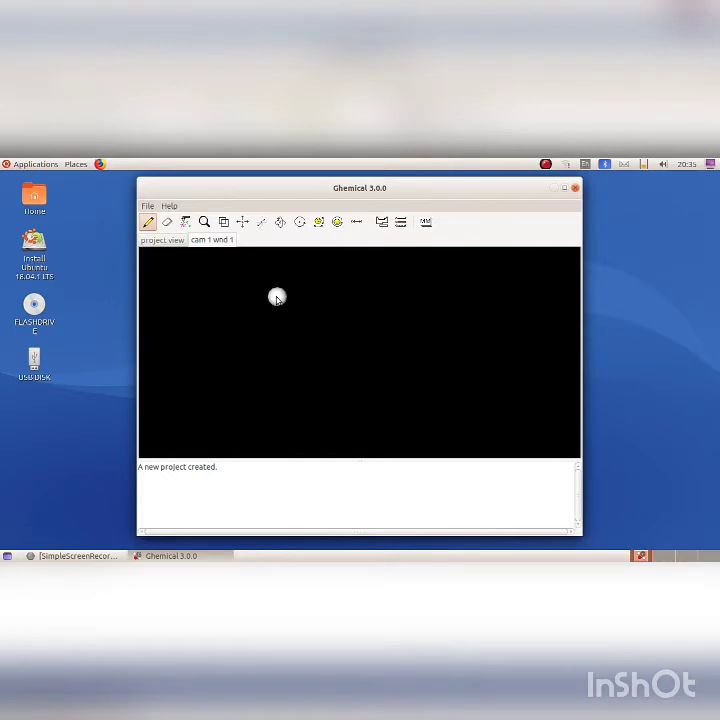
left_click(368, 297)
- Set the current element to oxygen and place one oxygen atom below and between the two hydrogen atoms
left_click(384, 225)
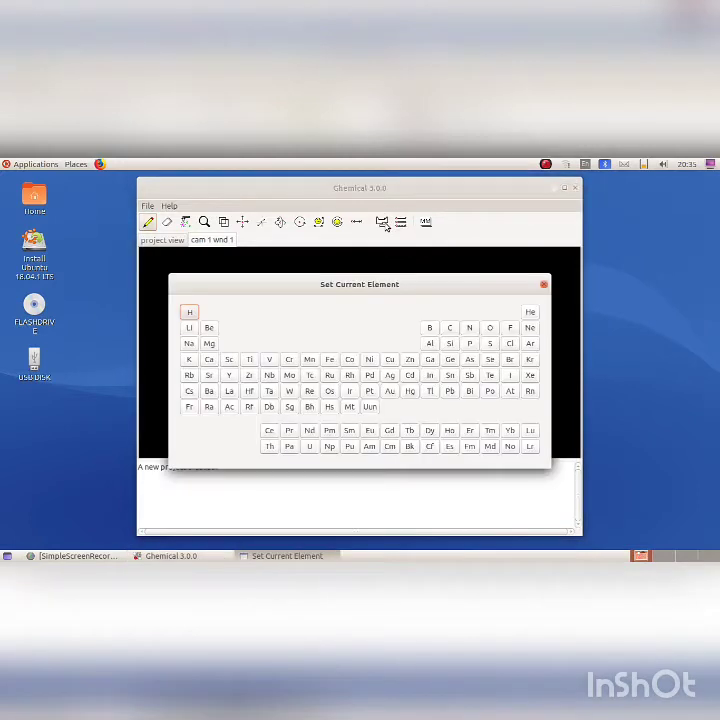
left_click(492, 331)
left_click(326, 353)
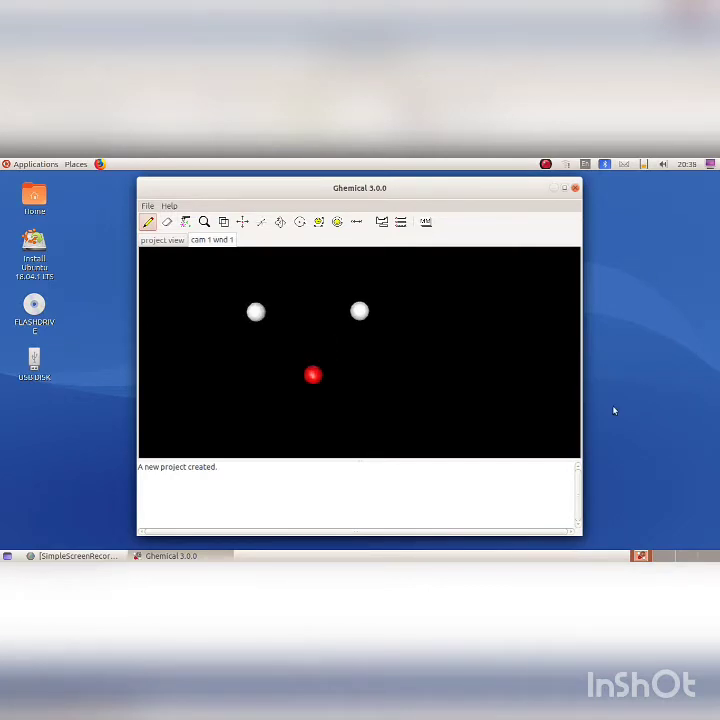
- Choose the bond type and draw single bonds joining each hydrogen atom to the oxygen atom
left_click(400, 226)
left_click(364, 350)
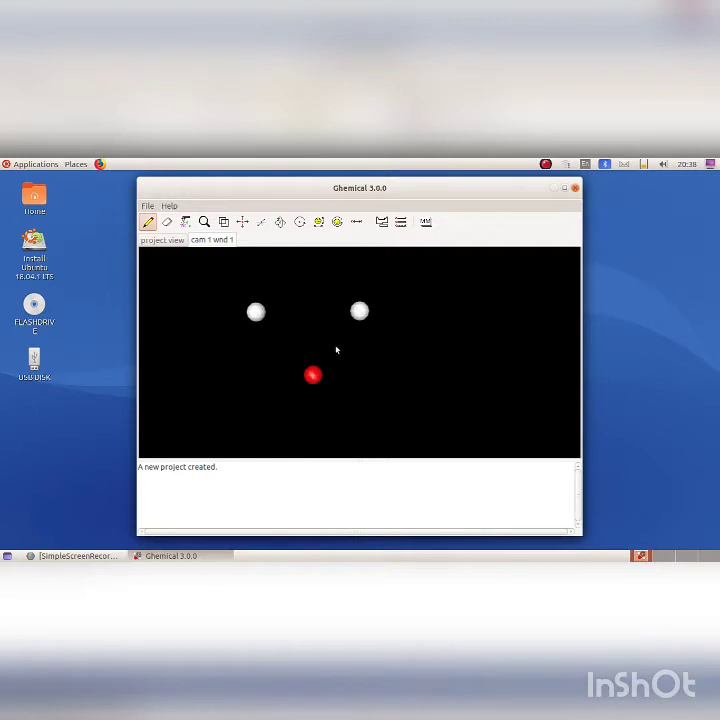
mouse_move(359, 311)
left_mouse_down()
mouse_move(313, 375)
mouse_move(268, 341)
mouse_move(255, 313)
left_mouse_up()
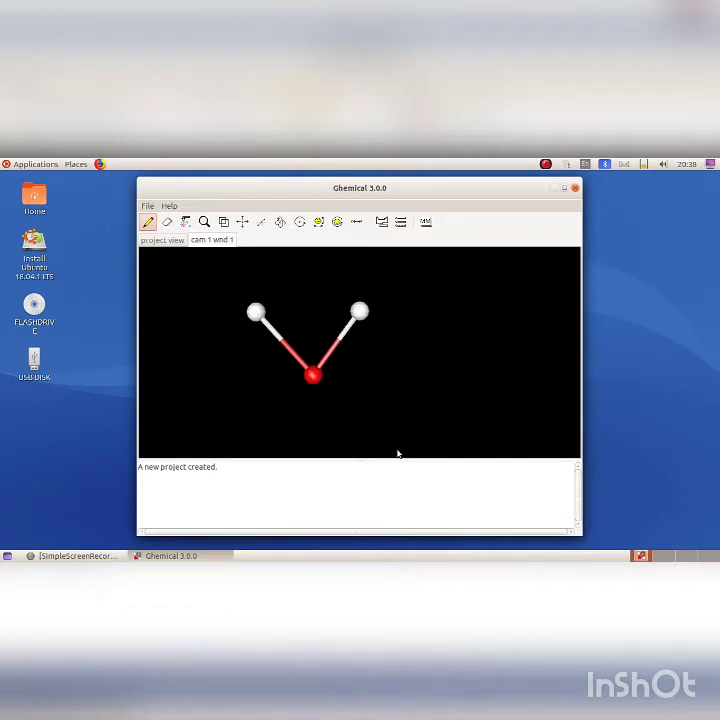
- Set the label mode so that the atoms are labelled with their element symbols
right_click(398, 327)
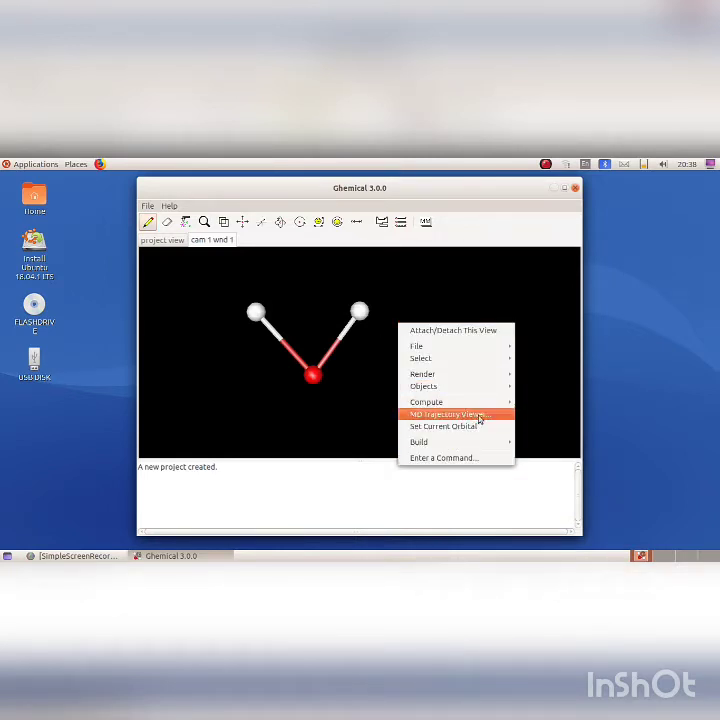
mouse_move(481, 375)
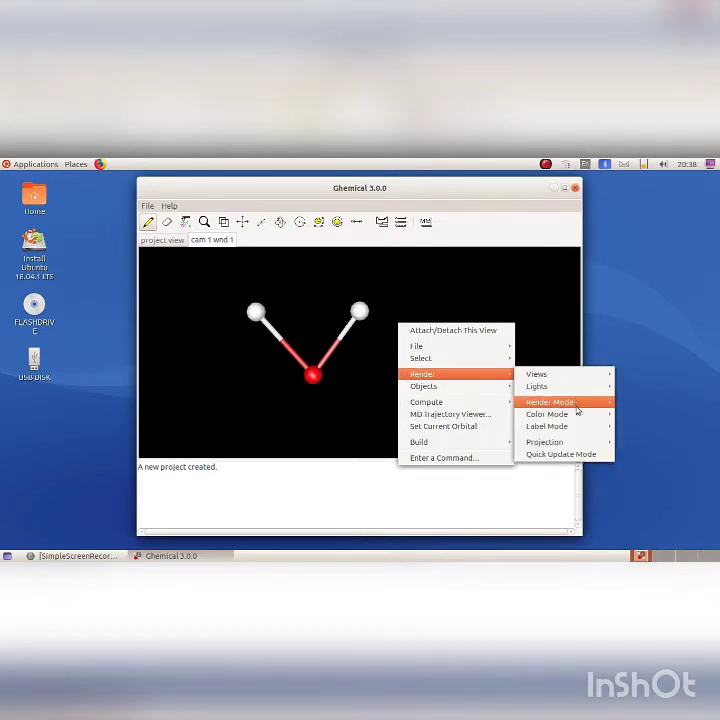
mouse_move(576, 428)
left_click(645, 438)
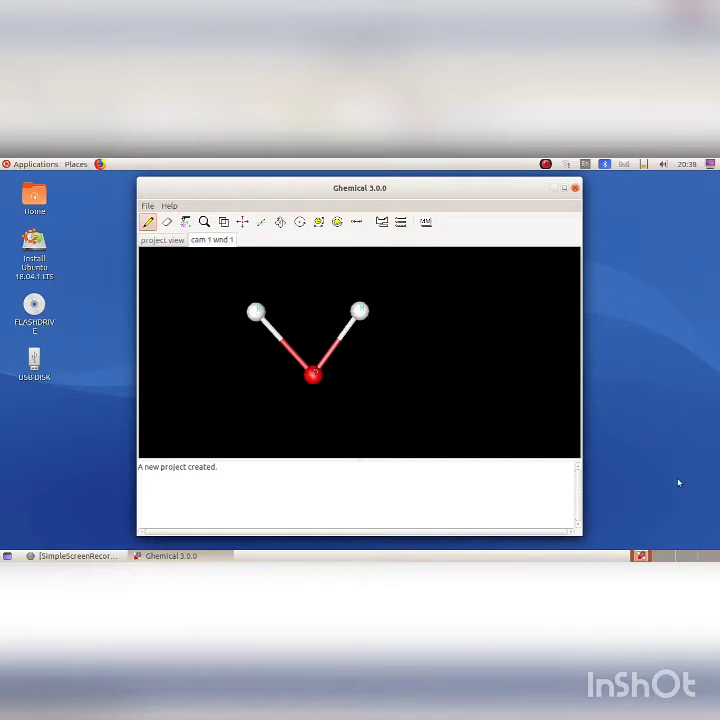
- Run a geometry optimization on the molecule with at most 2500 steps and a gradient cutoff of 0.001
right_click(421, 315)
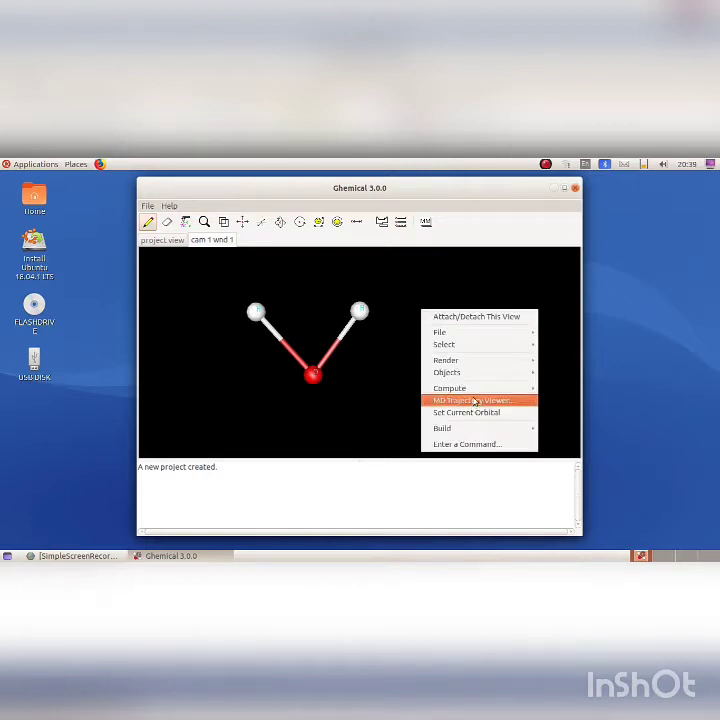
mouse_move(478, 392)
left_click(594, 386)
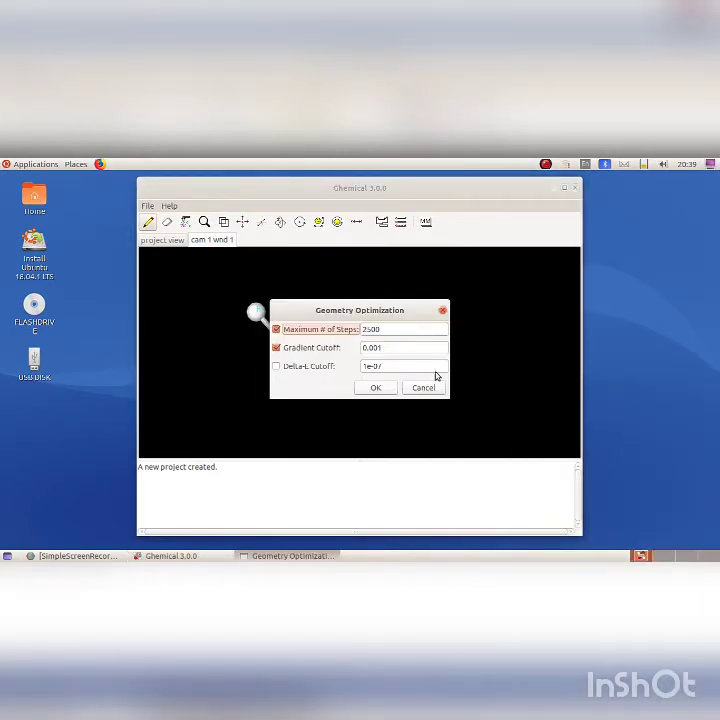
left_click(378, 388)
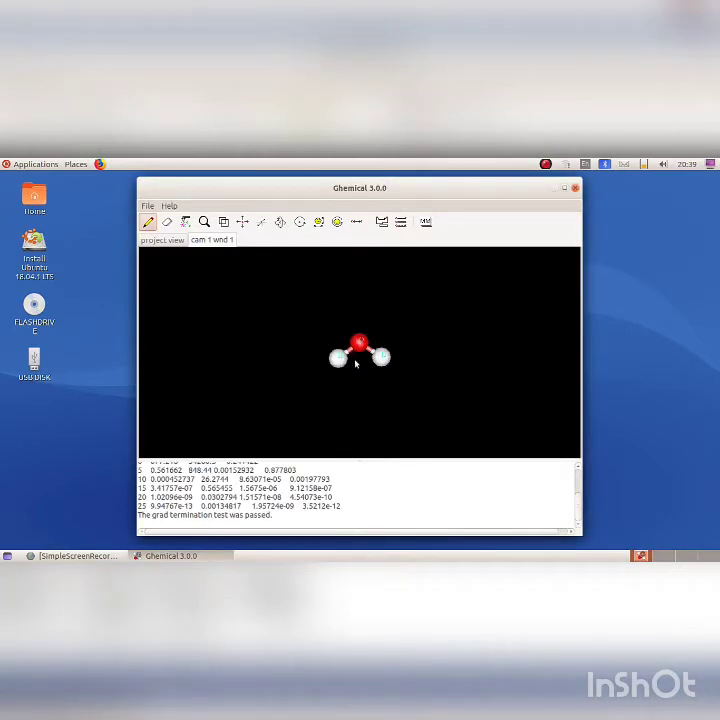
- Rotate the optimized water molecule with OrbitXY to examine its shape from several angles
left_click(279, 223)
left_click_drag(291, 381, 415, 360)
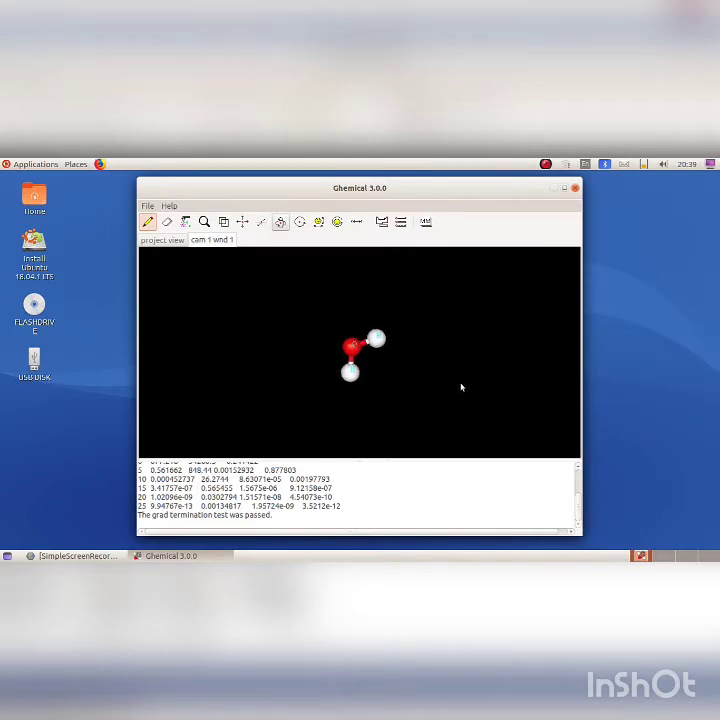
left_click_drag(395, 305, 466, 330)
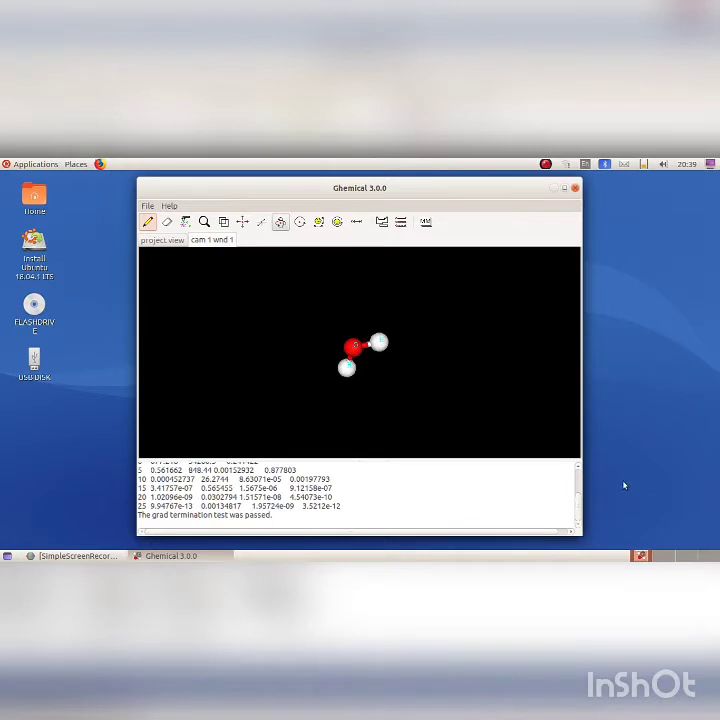
left_click_drag(373, 376, 356, 359)
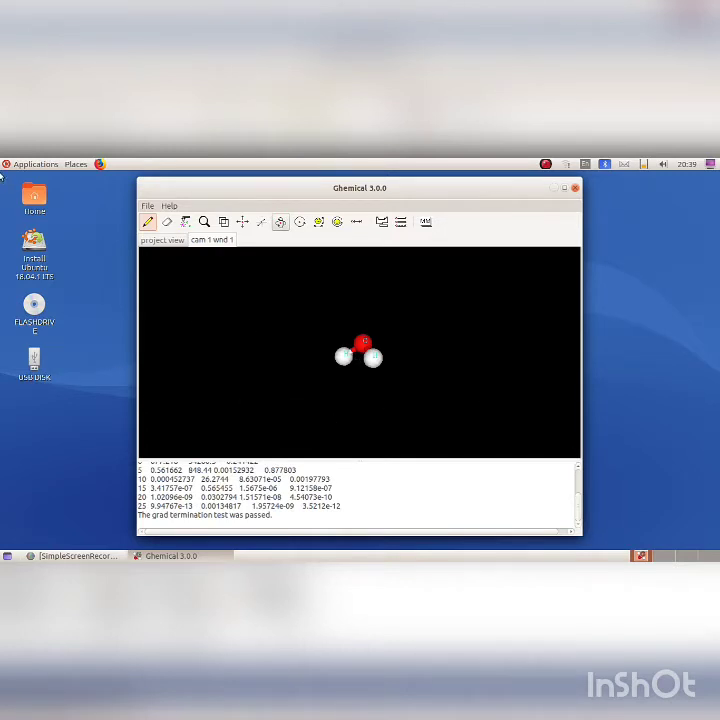
- Open the Screenshot application and capture the whole screen showing the water molecule
left_click(38, 165)
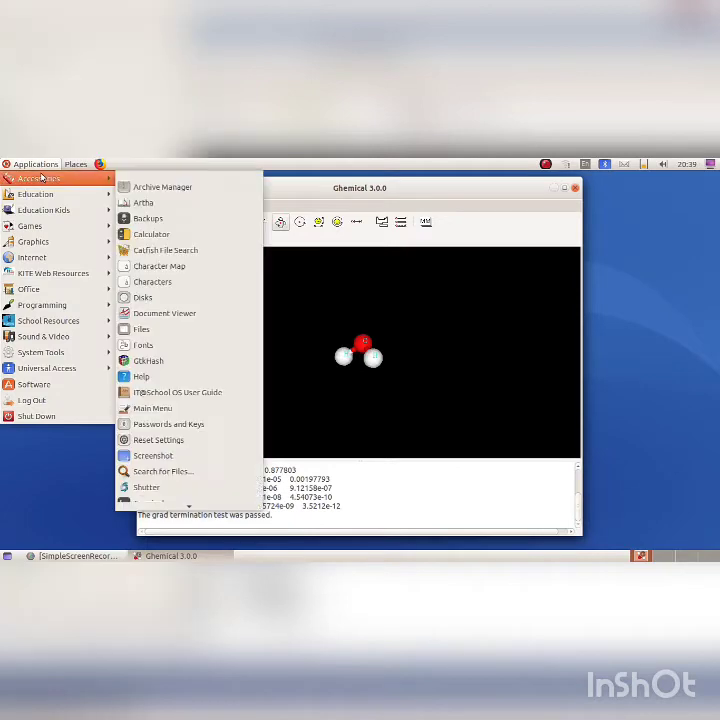
mouse_move(72, 178)
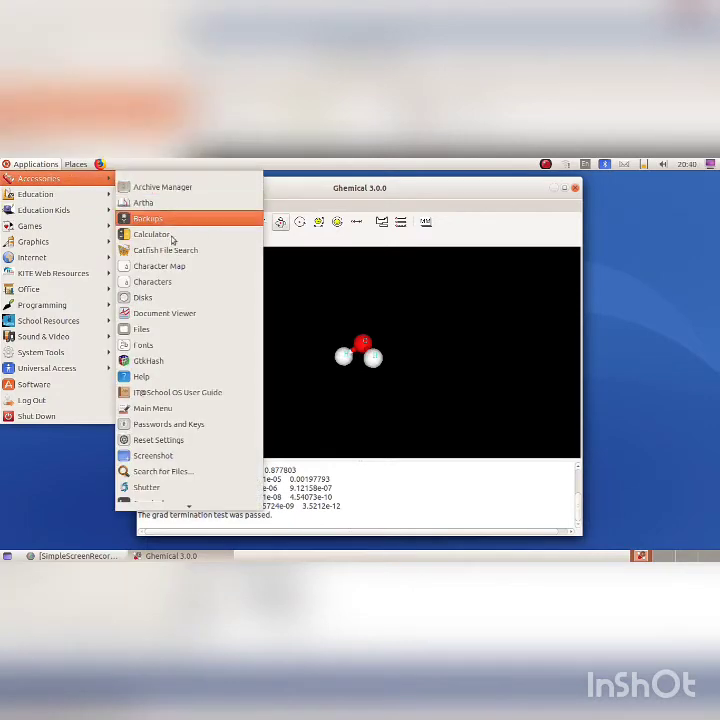
left_click(155, 456)
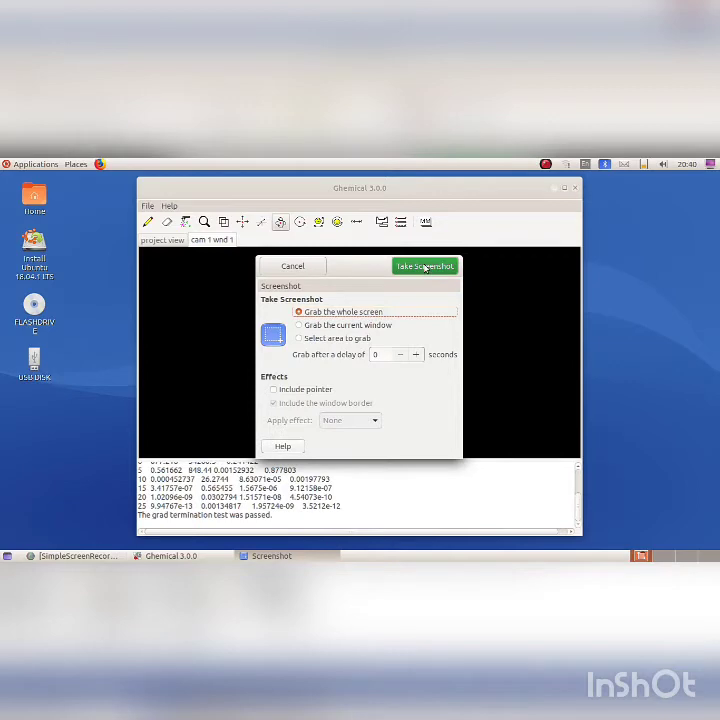
left_click(424, 267)
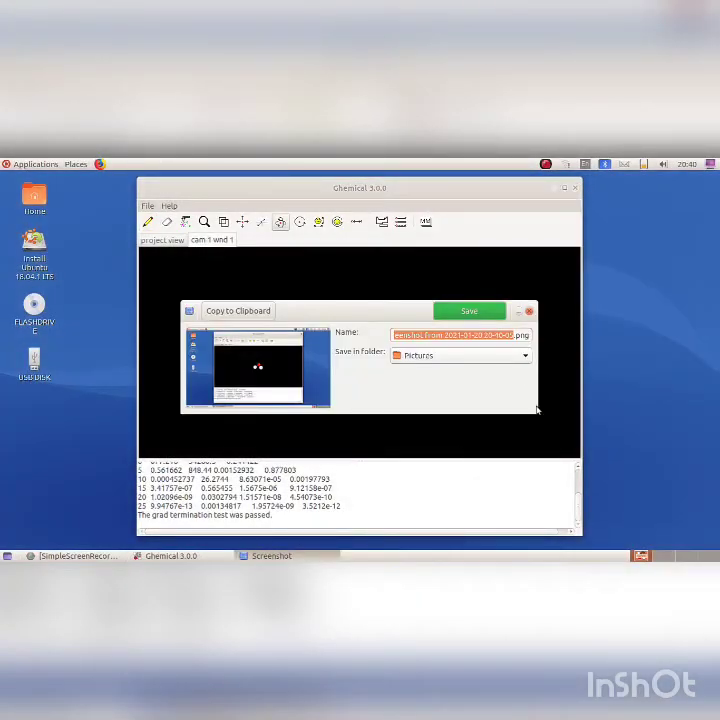
- Choose the Students_Works_8 folder in Home as the save location for the screenshot
left_click(524, 355)
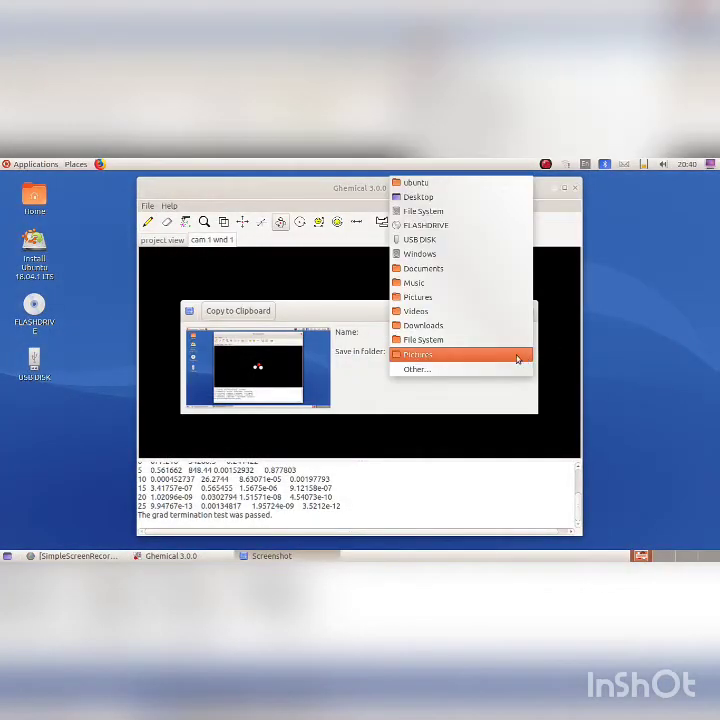
left_click(441, 371)
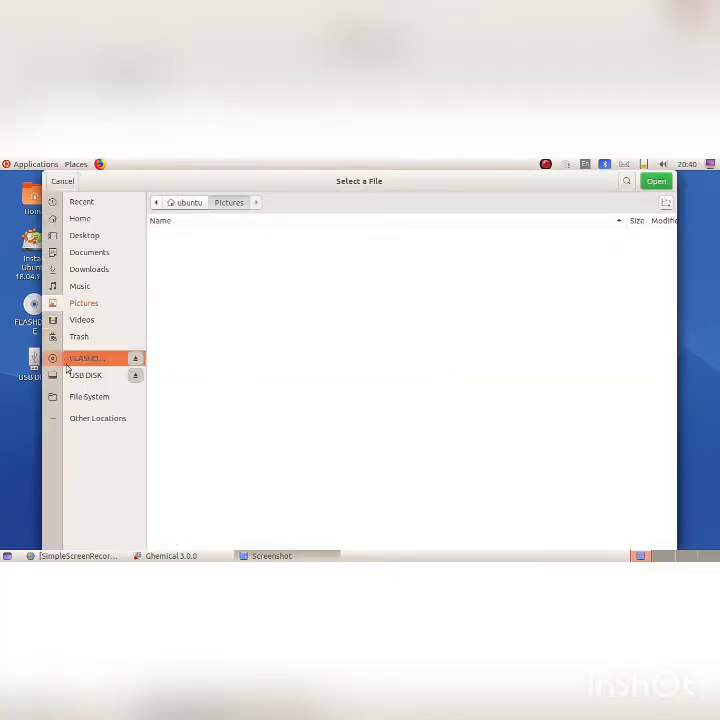
left_click(80, 218)
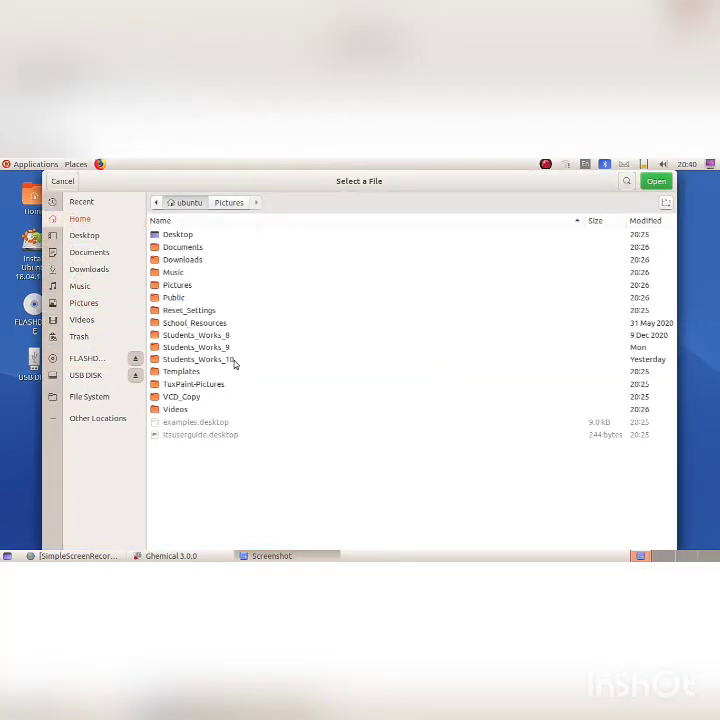
double_click(226, 337)
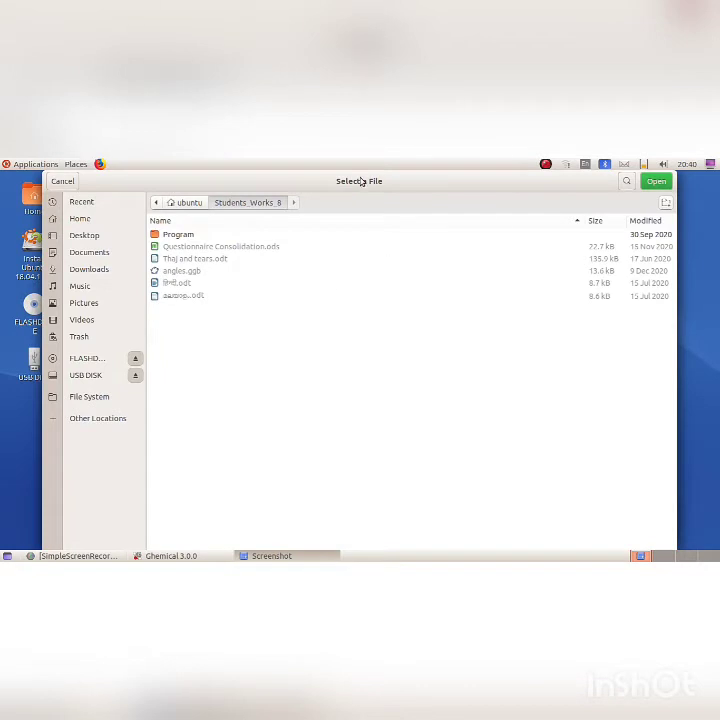
left_click(656, 181)
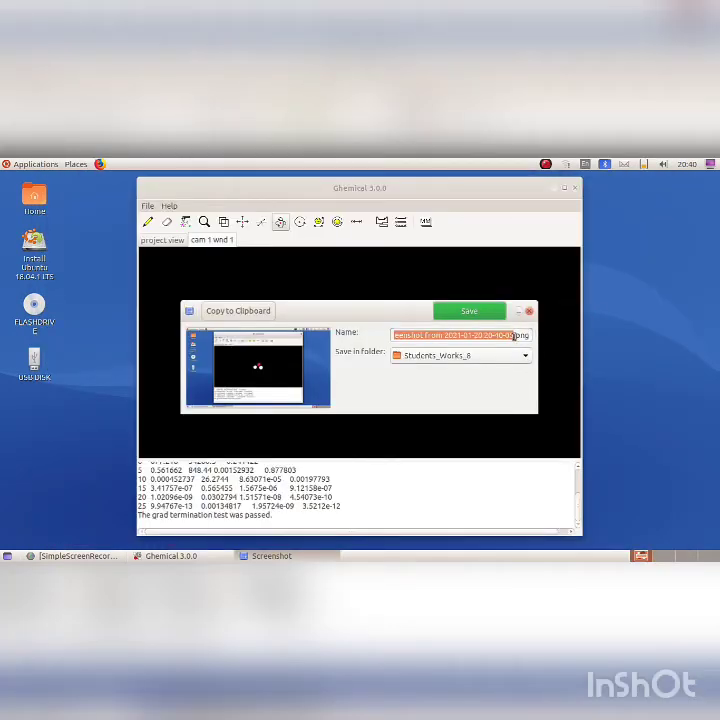
- Name the screenshot H2O.png and save it
left_click_drag(508, 335, 378, 335)
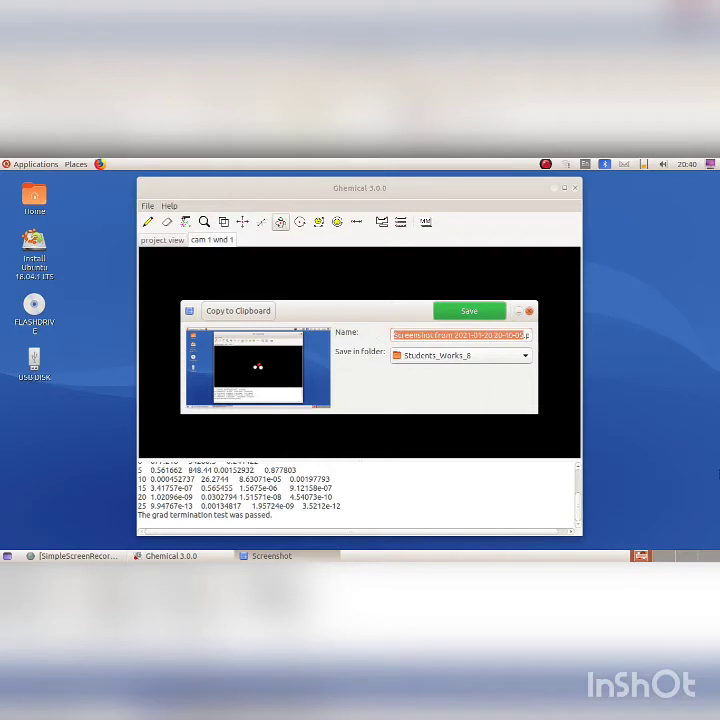
key("BackSpace")
type("H")
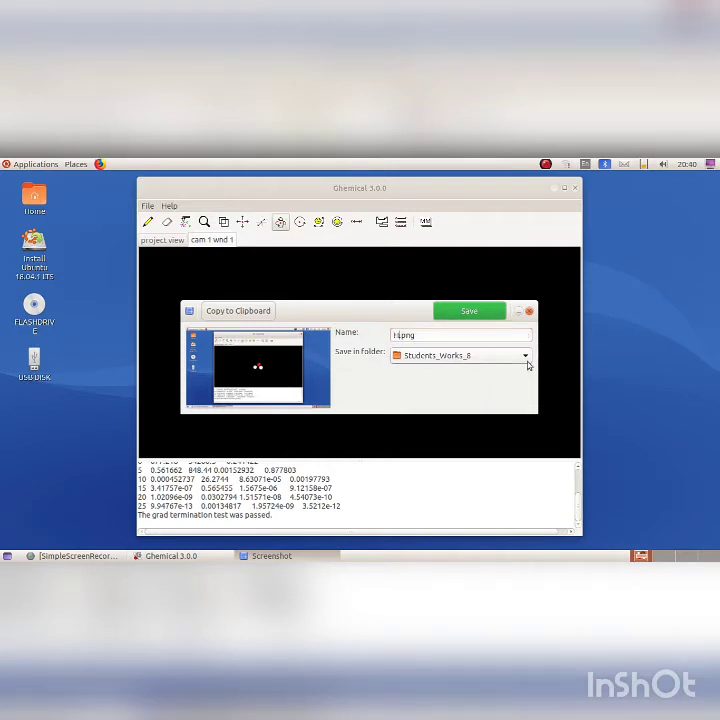
type("2O")
left_click(466, 311)
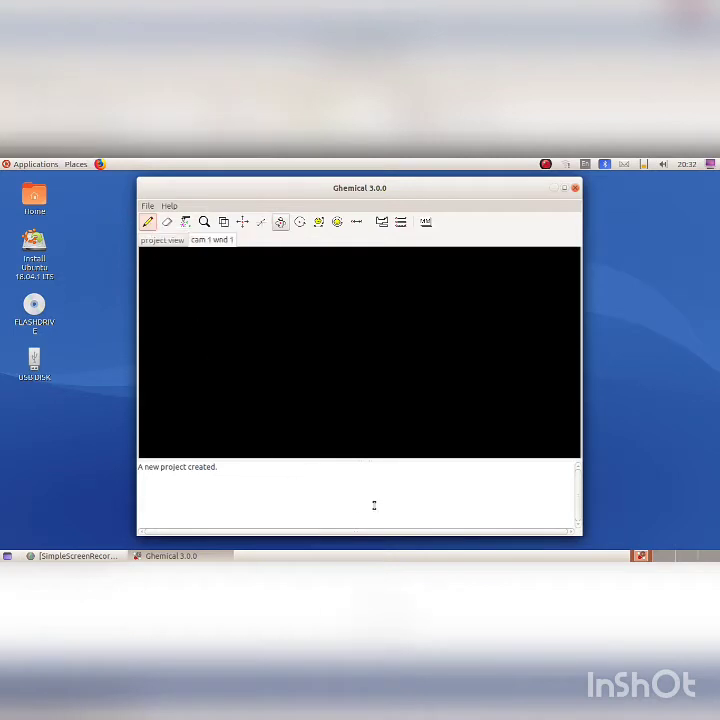
- In a new Ghemical project, set the current element to nitrogen and place one nitrogen atom near the upper middle
left_click(382, 223)
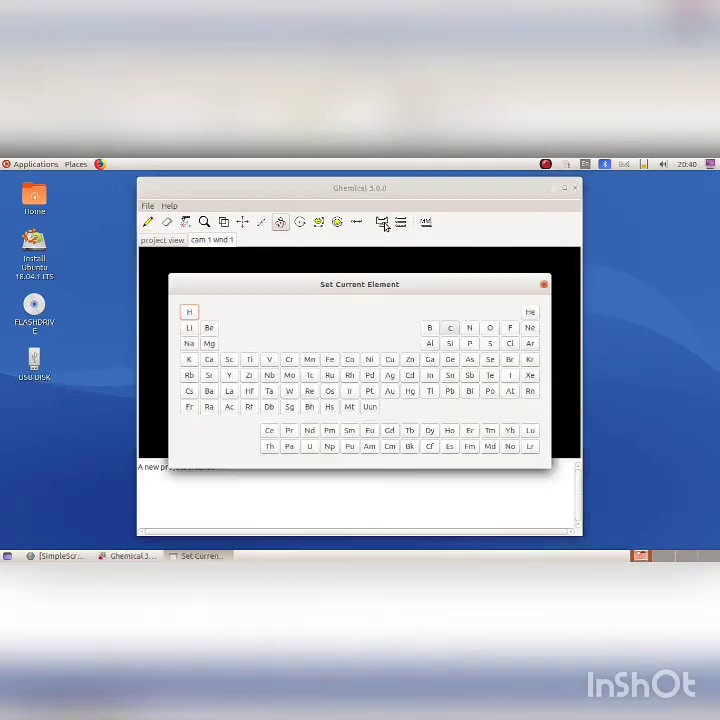
left_click(471, 330)
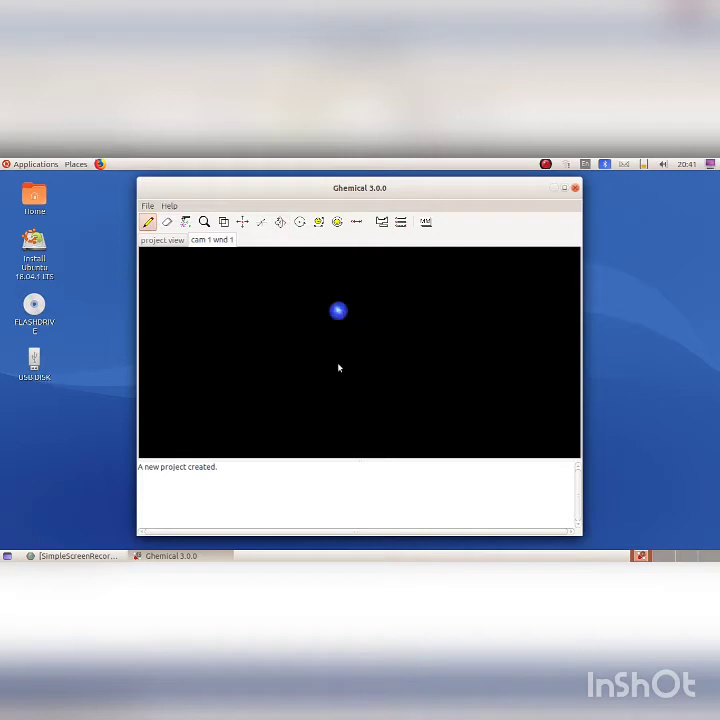
- Set the current element to hydrogen and place three hydrogen atoms to the lower left, below and left of the nitrogen atom
left_click(382, 222)
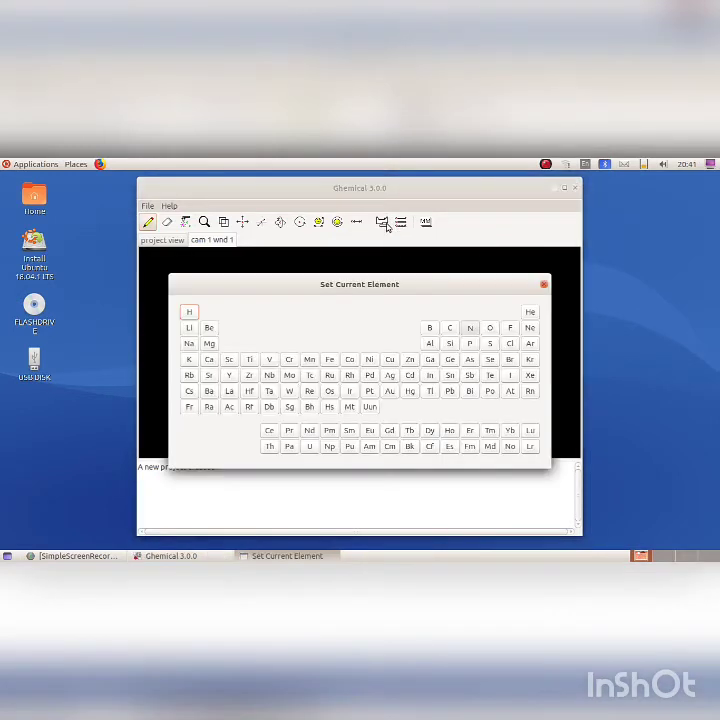
left_click(189, 313)
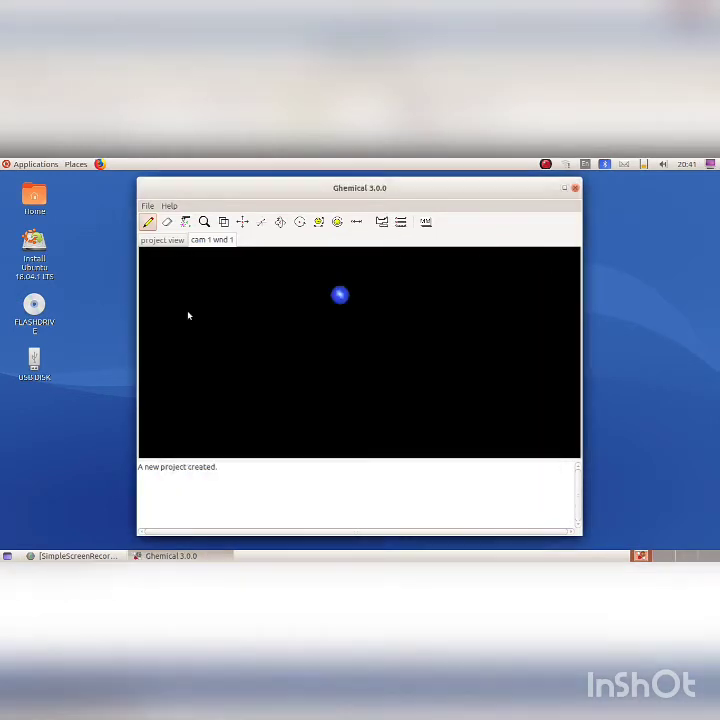
left_click(257, 332)
left_click(343, 332)
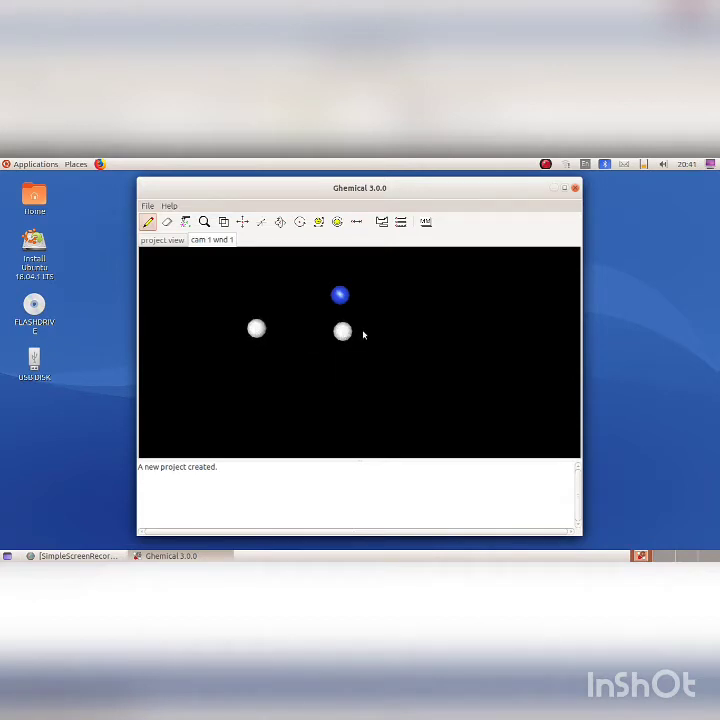
left_click(269, 287)
- Label the nitrogen and hydrogen atoms by element using the Element label mode
right_click(426, 296)
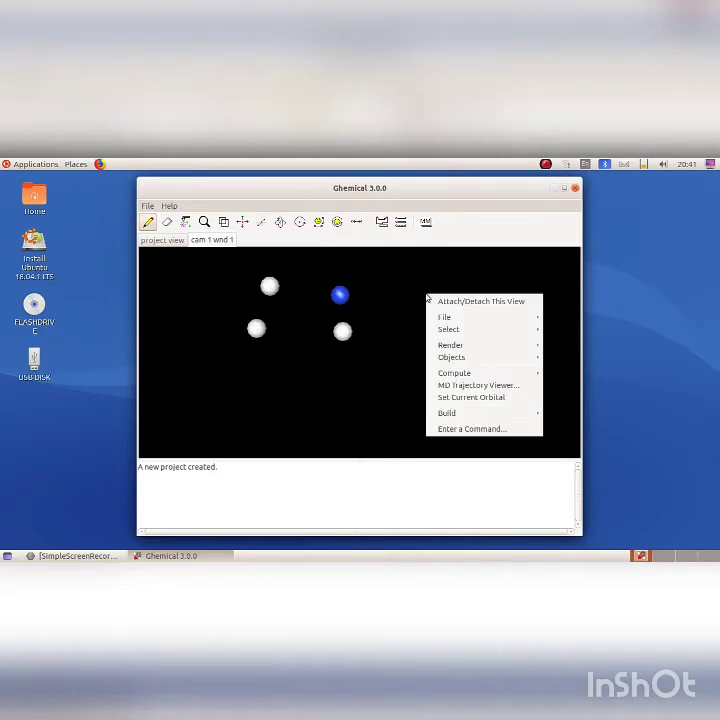
mouse_move(460, 349)
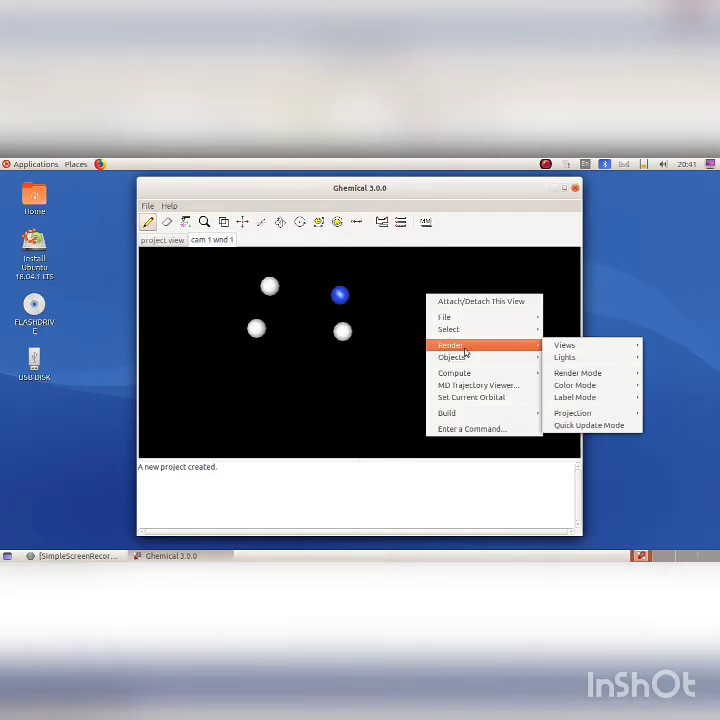
mouse_move(570, 374)
mouse_move(585, 397)
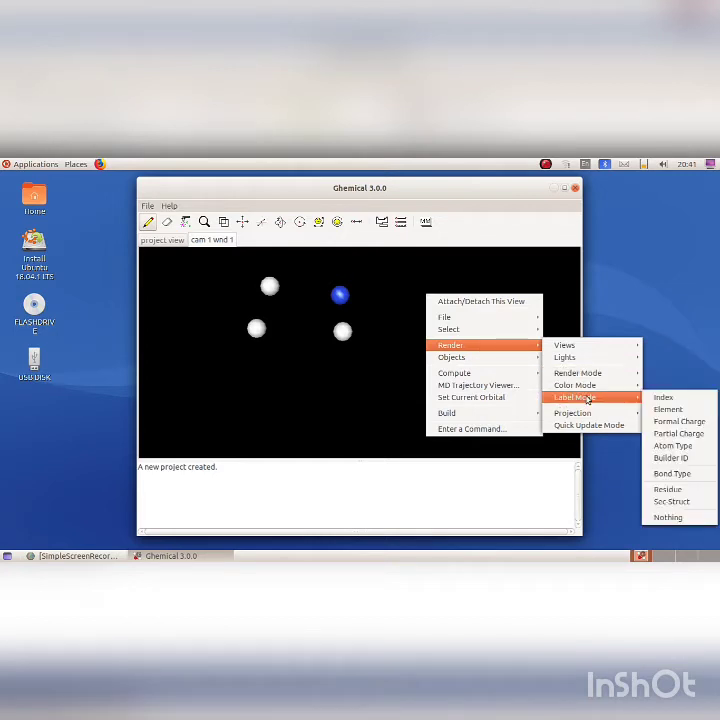
left_click(692, 410)
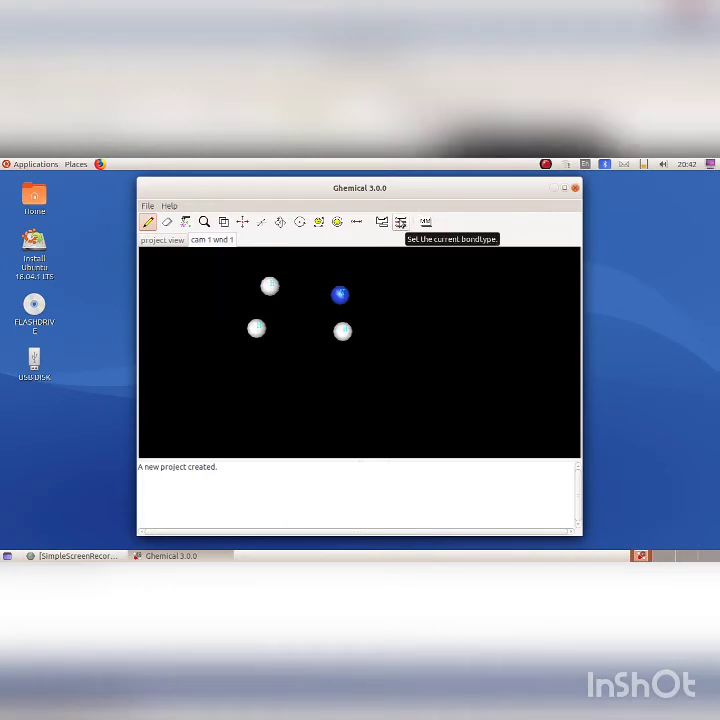
- Set the current bond type to single and bond each of the three hydrogen atoms to the nitrogen atom
left_click(400, 222)
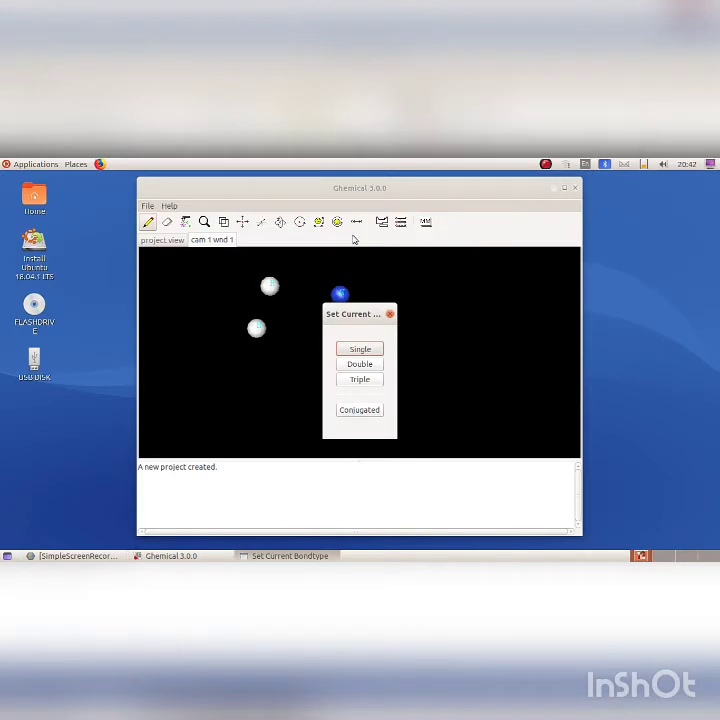
left_click(366, 351)
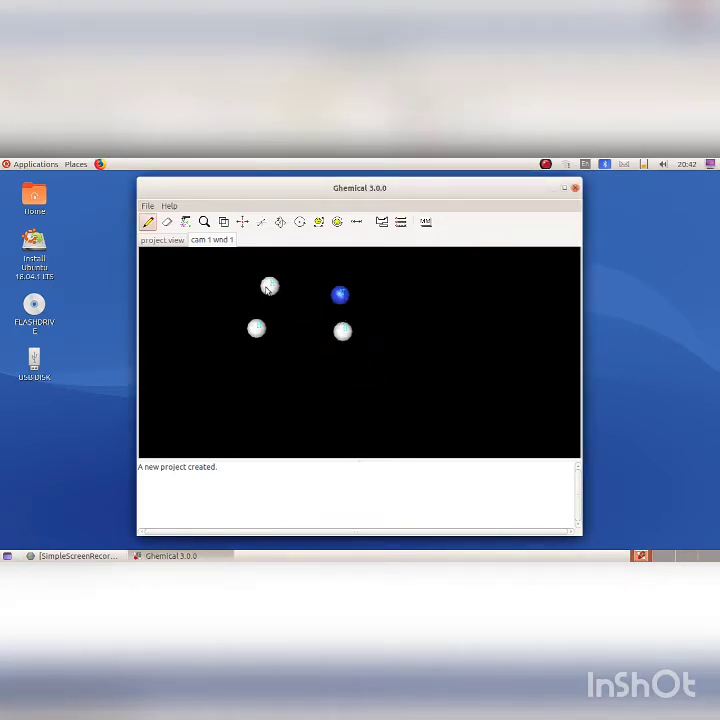
left_click_drag(269, 287, 256, 328)
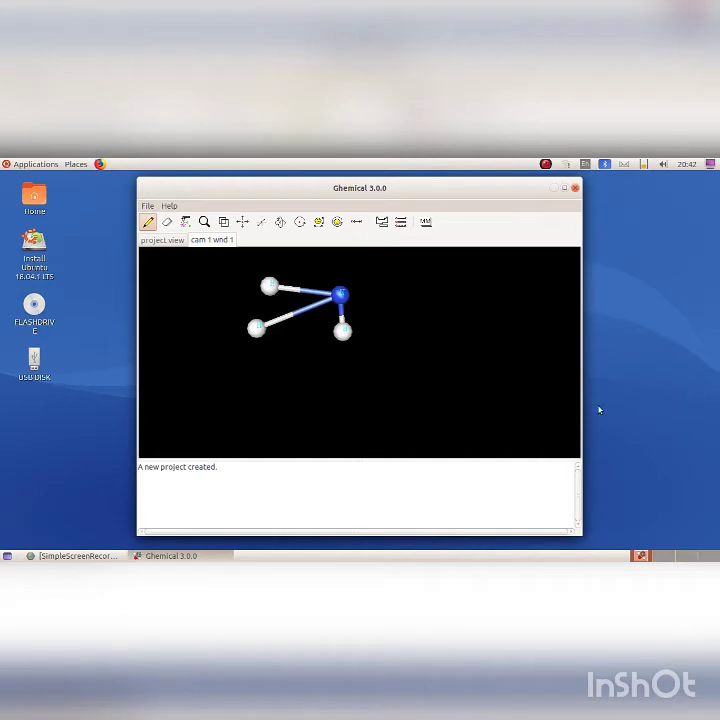
- Run a geometry optimization on the ammonia molecule with a maximum of 2500 steps and a gradient cutoff of 0.001
right_click(435, 303)
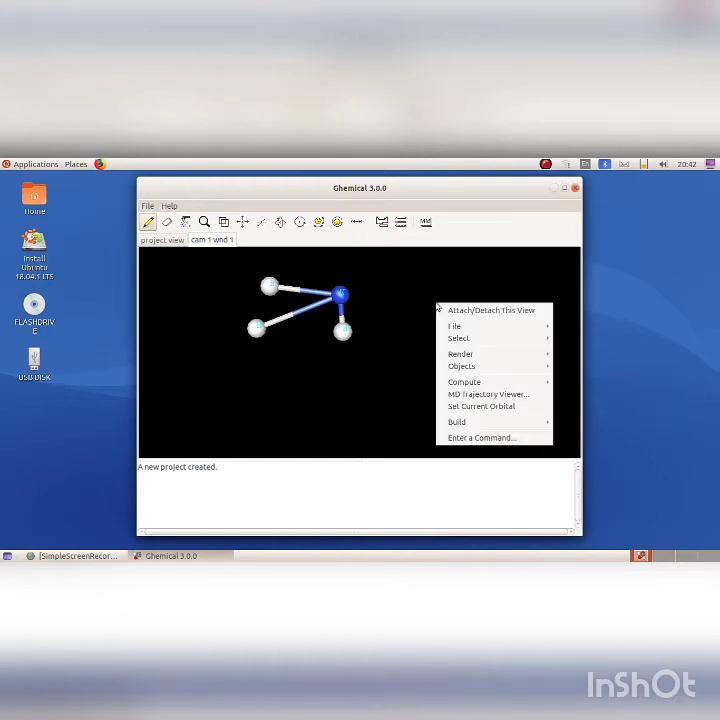
mouse_move(482, 389)
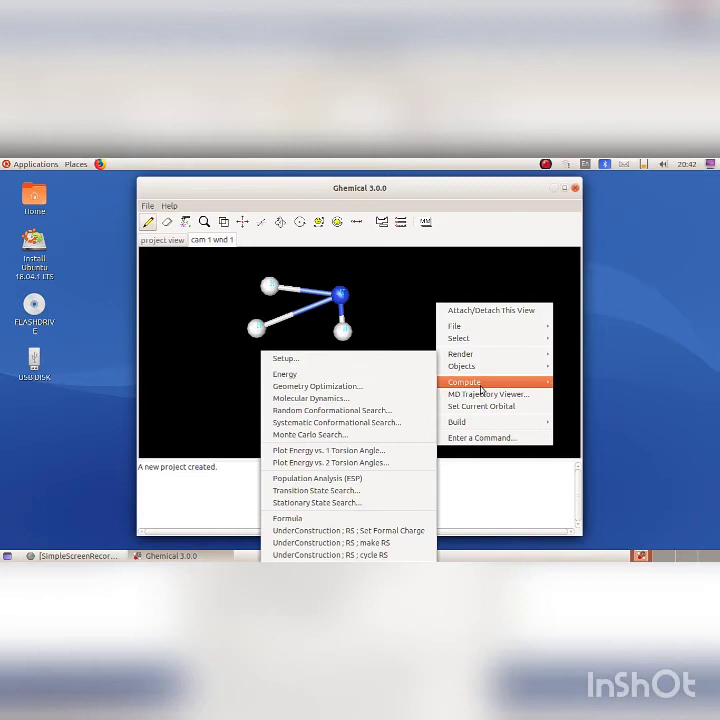
left_click(399, 388)
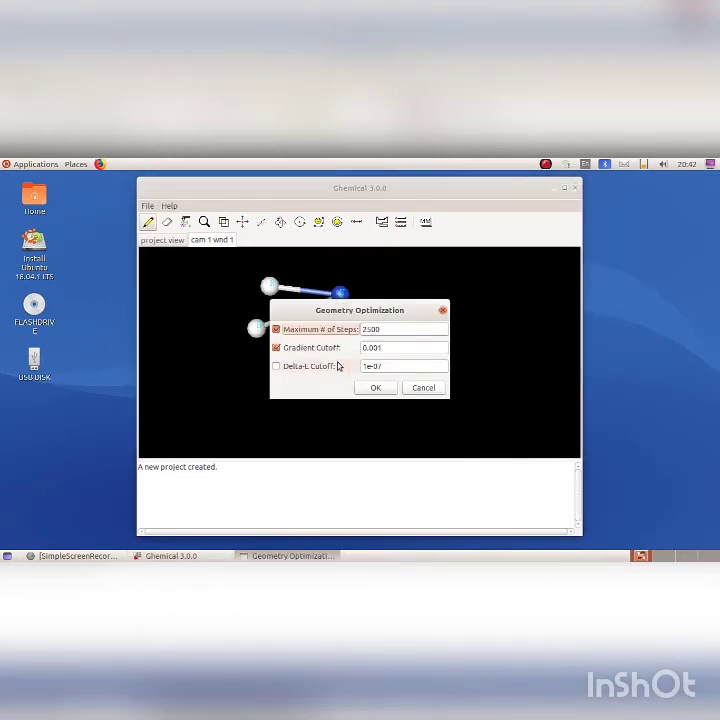
left_click(376, 388)
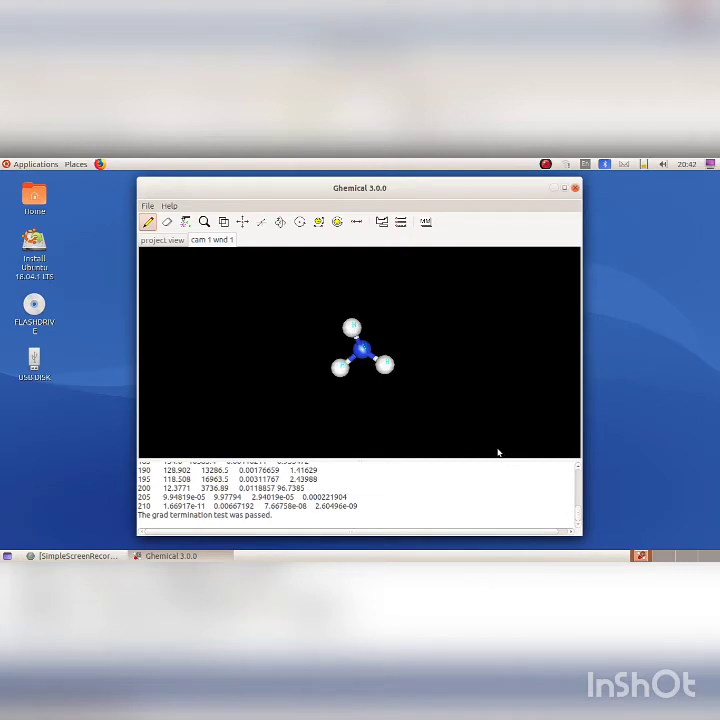
- Capture the whole screen showing the rotated ammonia molecule with the Screenshot application and browse the Students_Works_8 folder as its save location
left_click(280, 223)
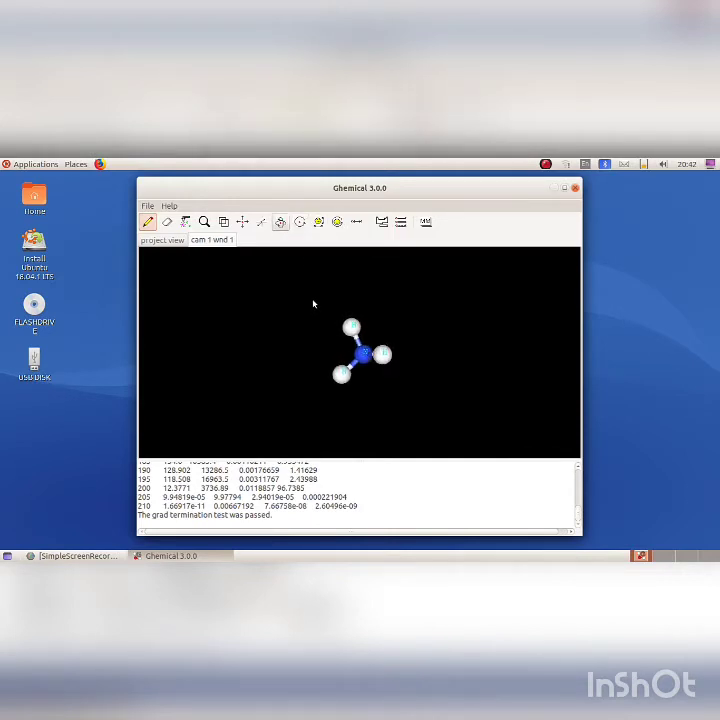
left_click_drag(421, 321, 255, 314)
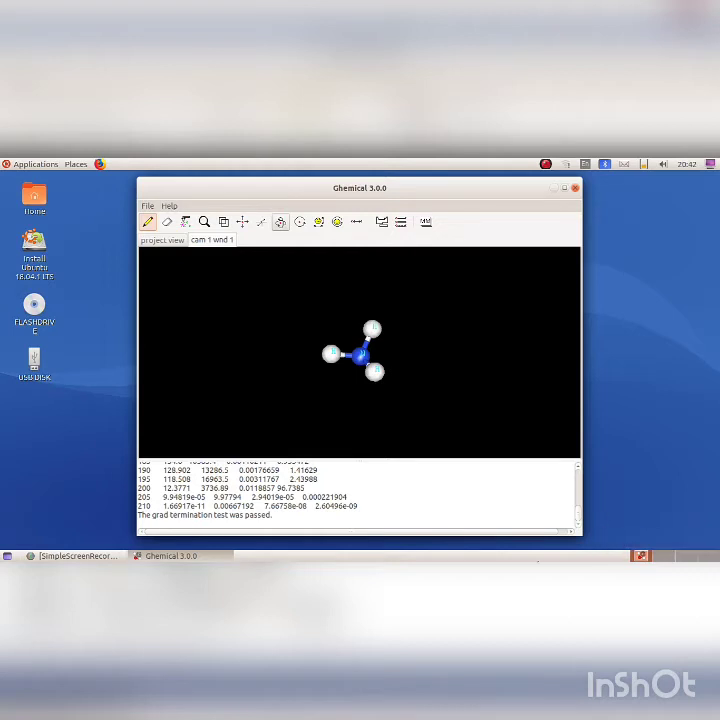
left_click(30, 164)
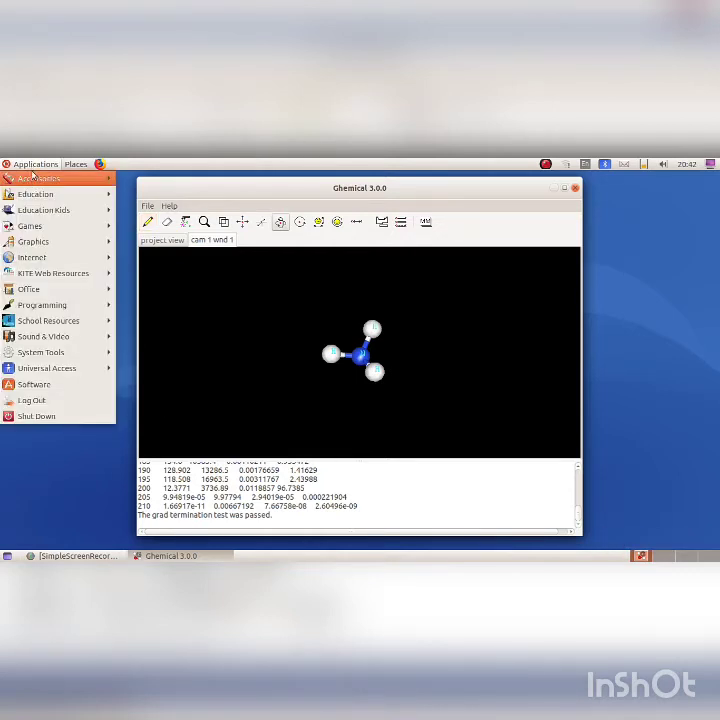
mouse_move(43, 179)
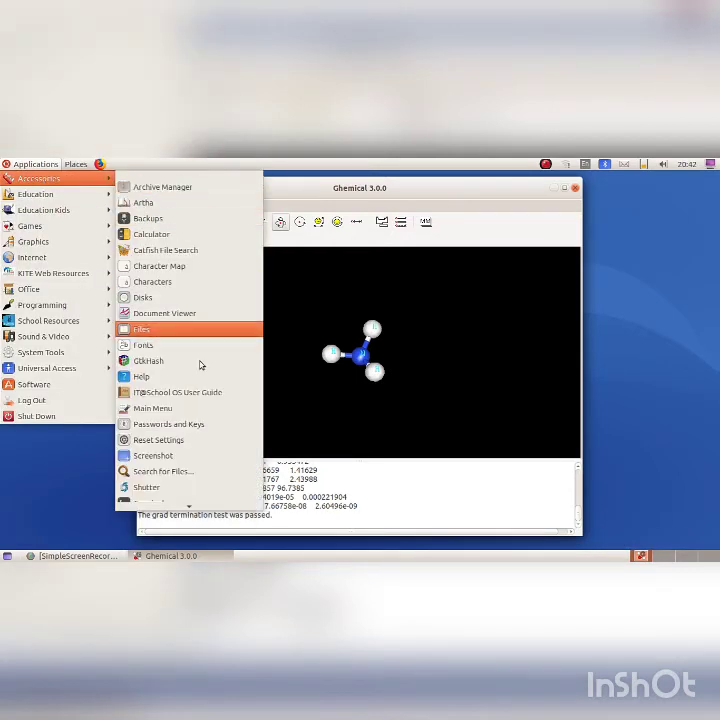
left_click(188, 459)
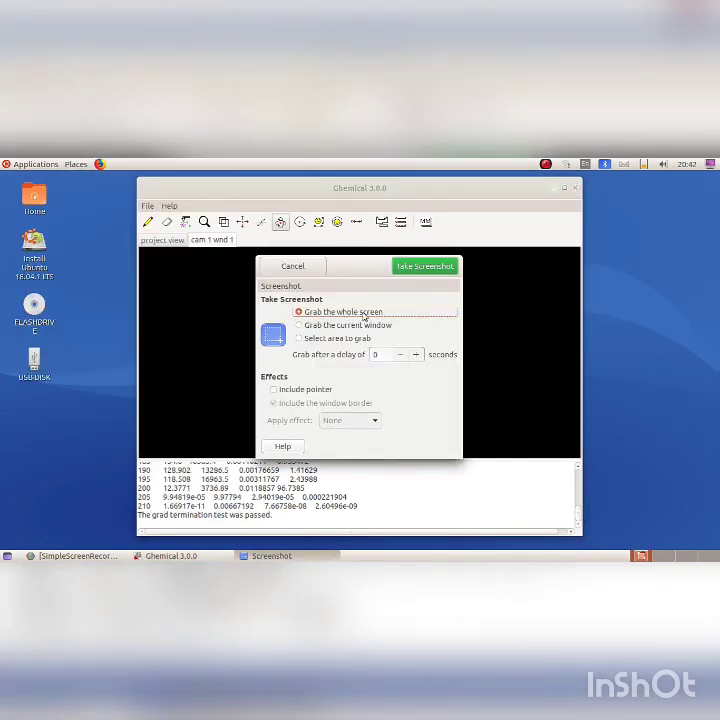
left_click(440, 268)
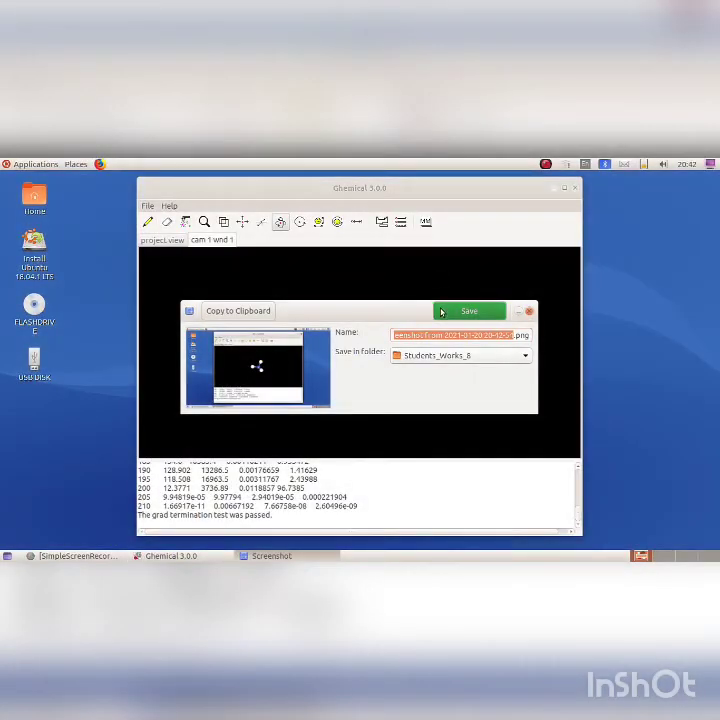
left_click(503, 358)
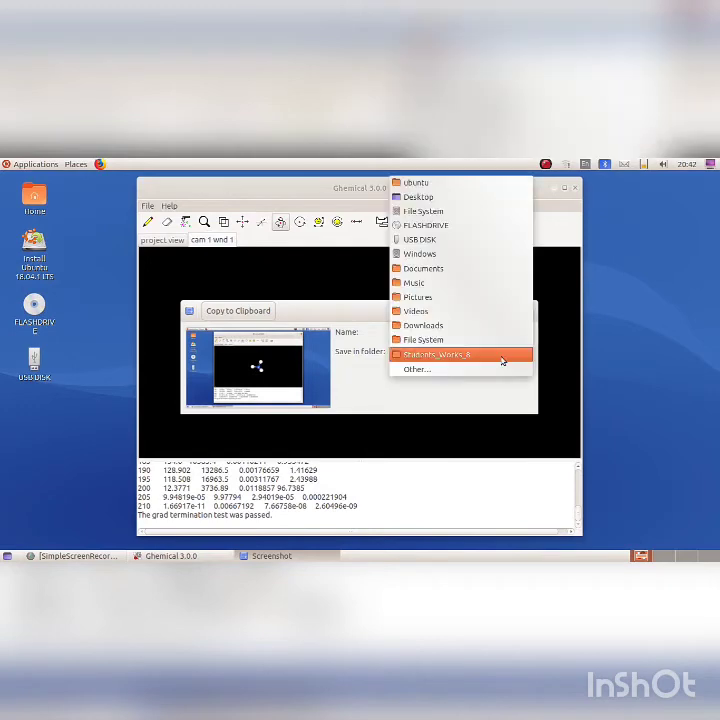
left_click(414, 370)
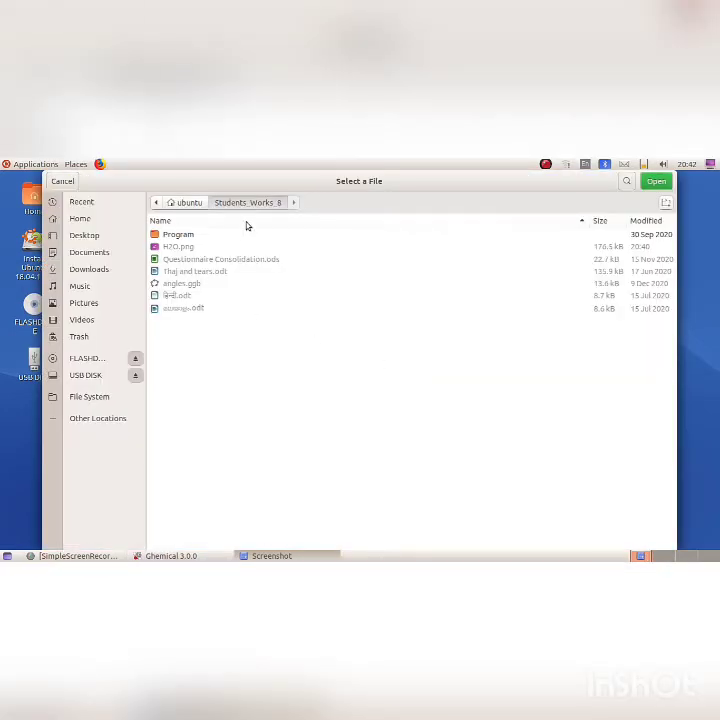
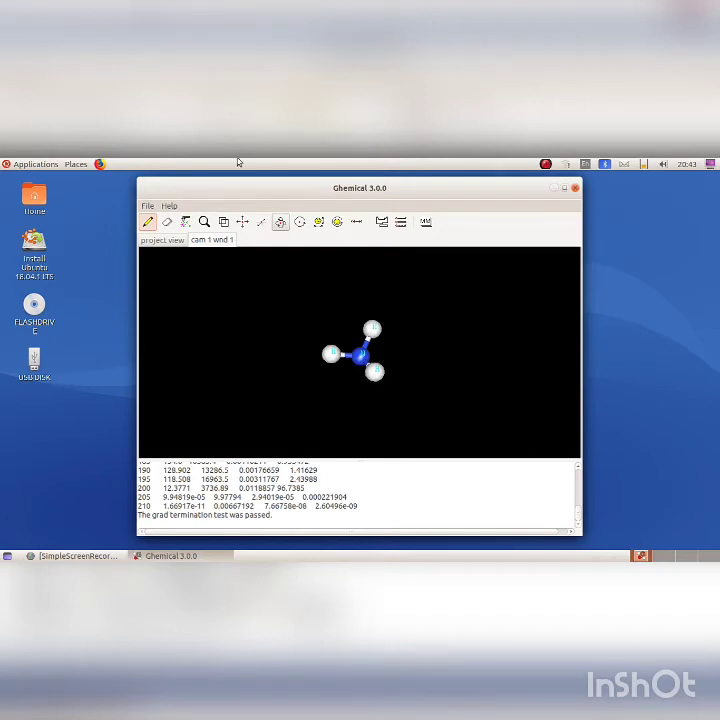
- Create a new Ghemical project, set the current element to carbon and place one carbon atom near the upper middle of the view
left_click(148, 206)
left_click(160, 219)
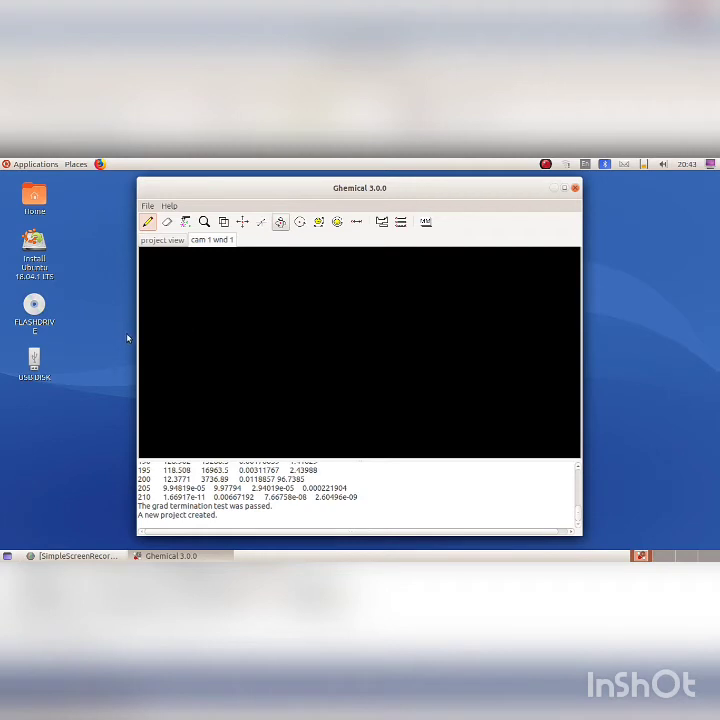
left_click(381, 221)
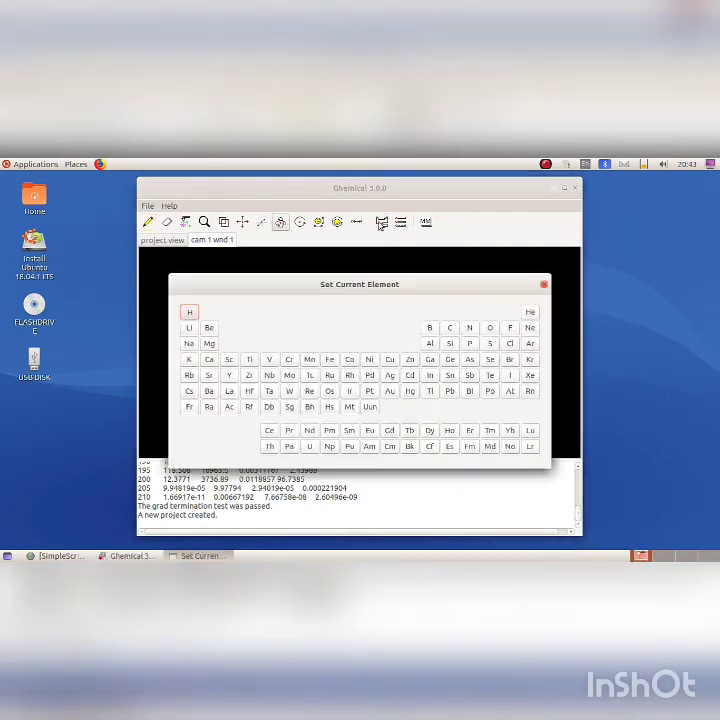
left_click(449, 329)
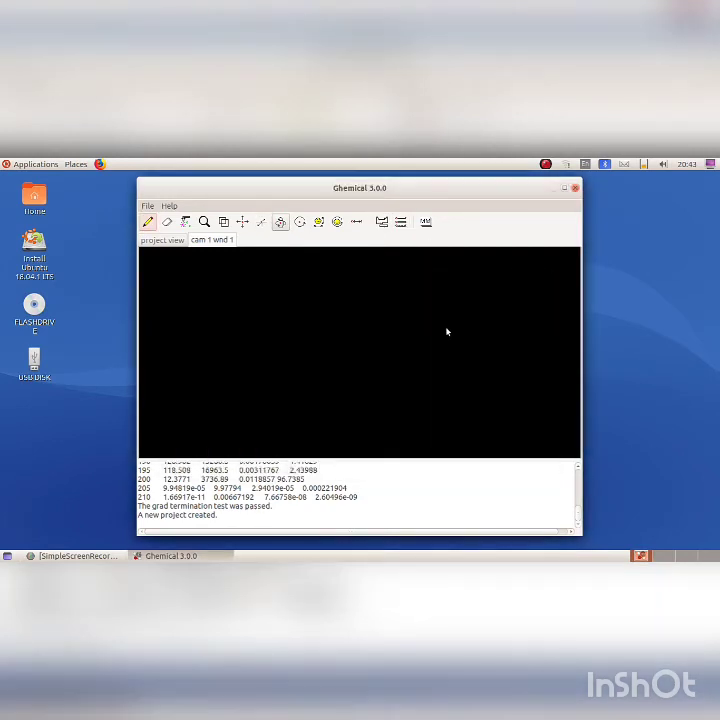
left_click(350, 298)
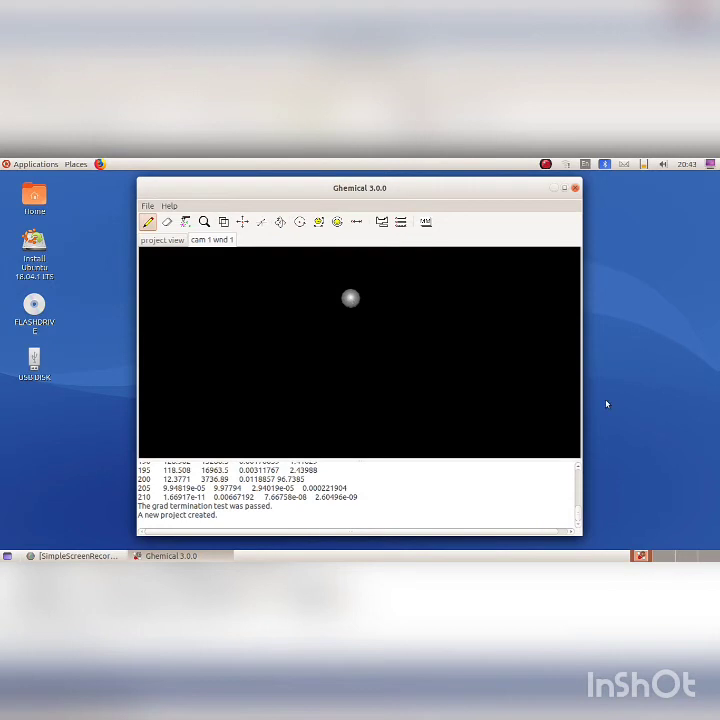
- Set the current element to oxygen and place two oxygen atoms, one to the lower left of the carbon and one below it
left_click(382, 221)
left_click(489, 332)
left_click(284, 340)
left_click(362, 352)
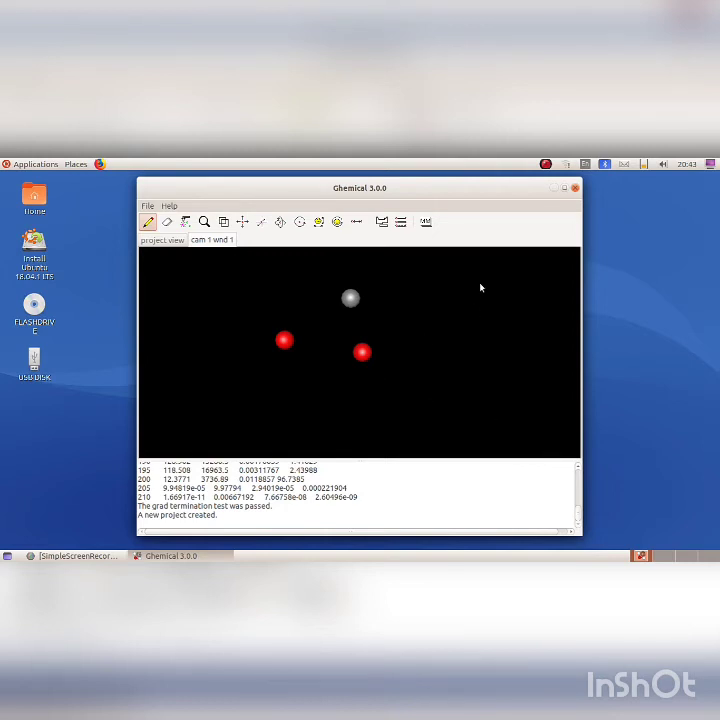
- Label the carbon and oxygen atoms by element using the Element label mode
right_click(443, 304)
mouse_move(479, 353)
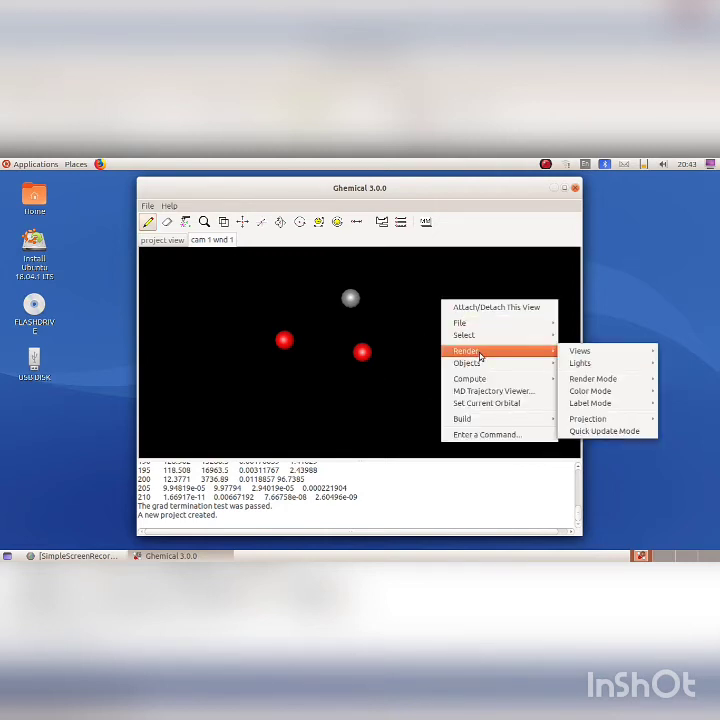
mouse_move(617, 398)
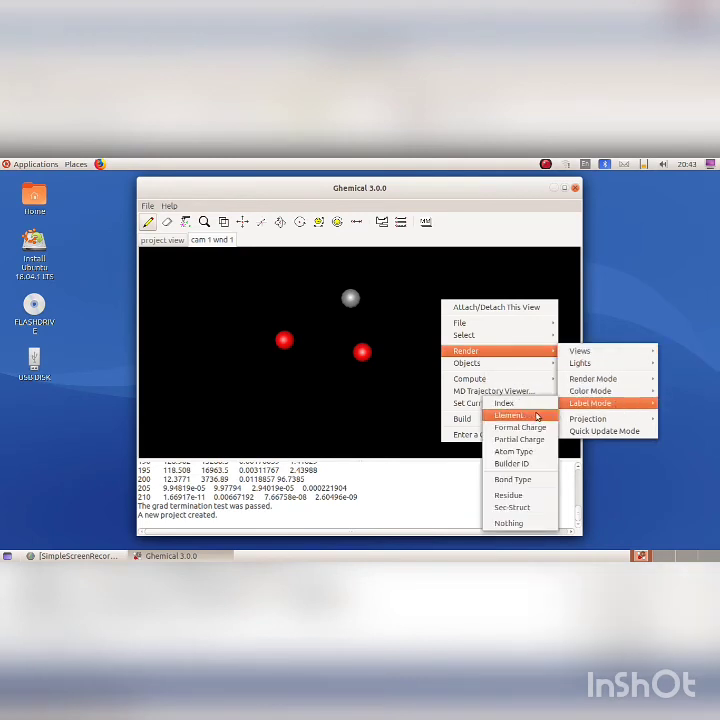
left_click(538, 415)
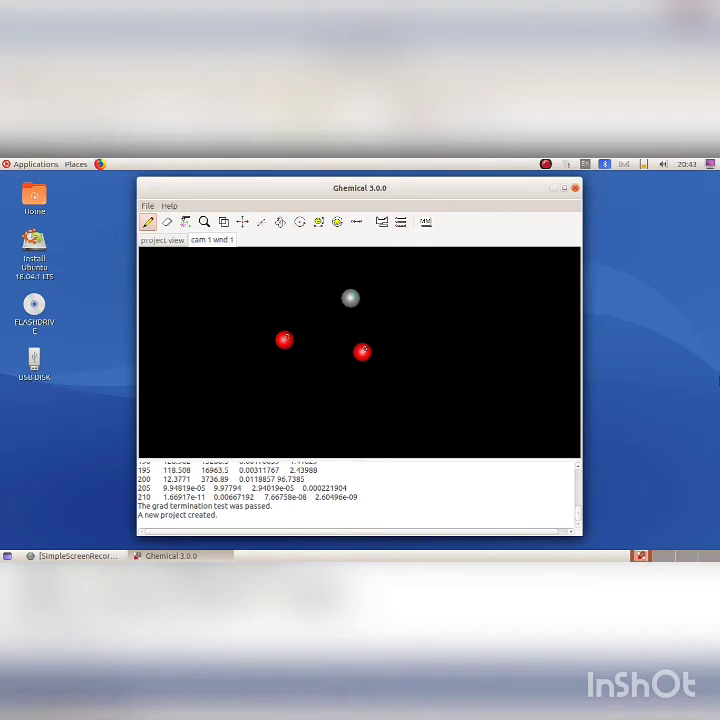
- Set the current bond type to single and bond both oxygen atoms to the carbon atom
left_click(399, 226)
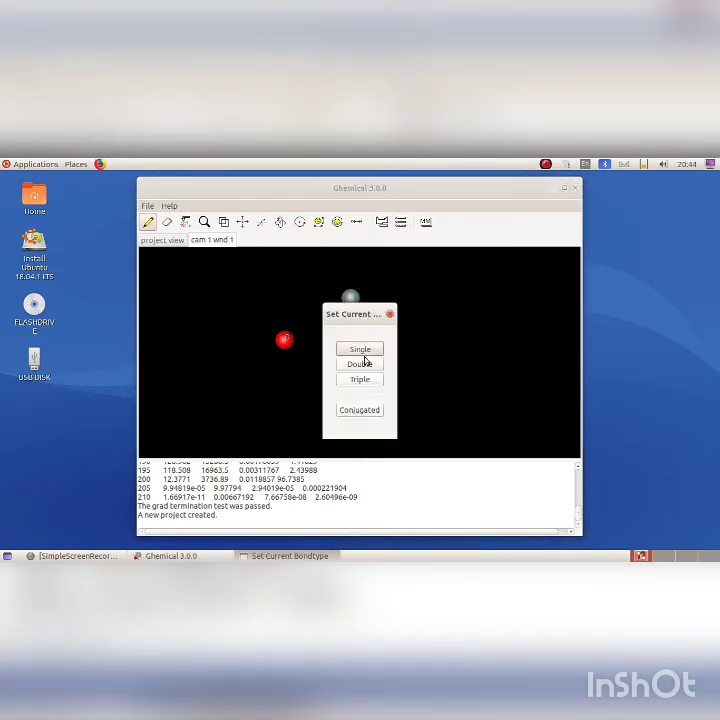
left_click(366, 352)
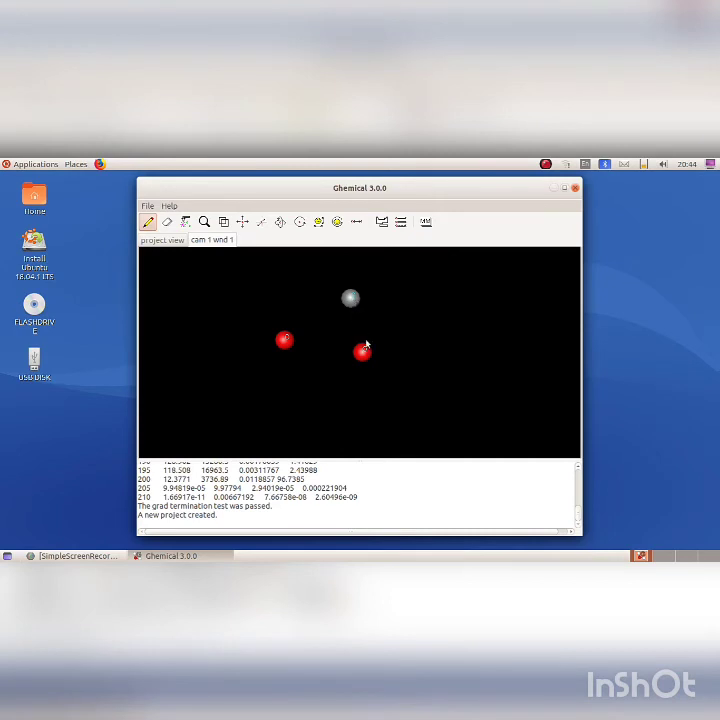
mouse_move(366, 352)
left_mouse_down()
mouse_move(350, 298)
mouse_move(285, 340)
left_mouse_up()
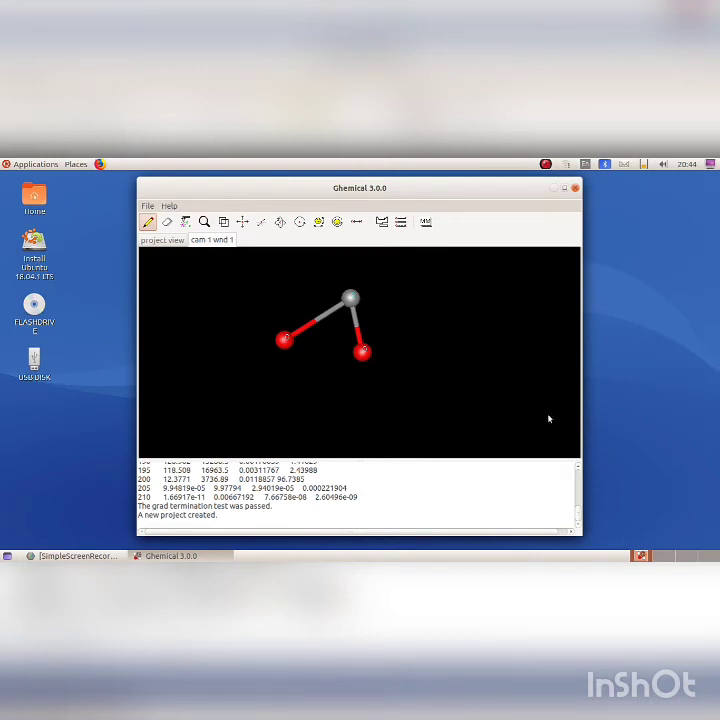
- Run a geometry optimization on the carbon dioxide model with a maximum of 2500 steps and a gradient cutoff of 0.001
right_click(456, 325)
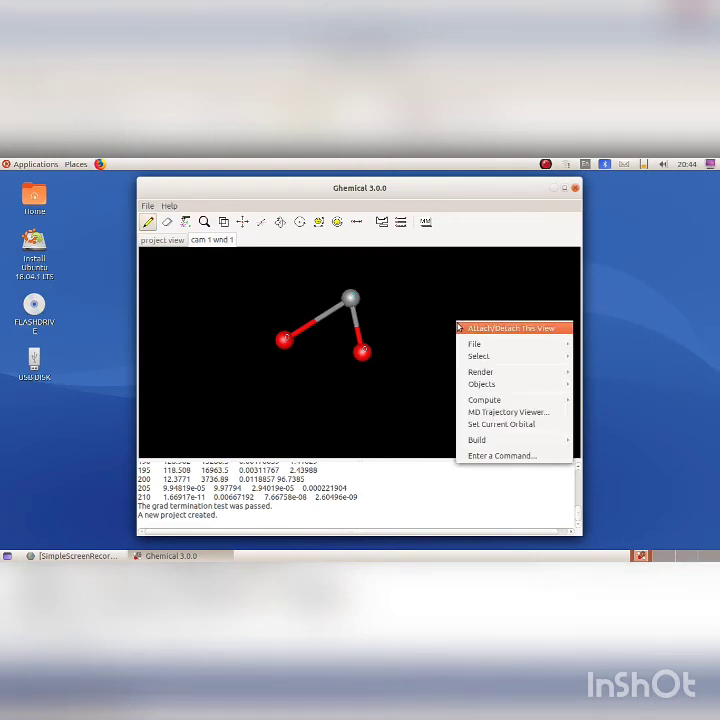
mouse_move(495, 402)
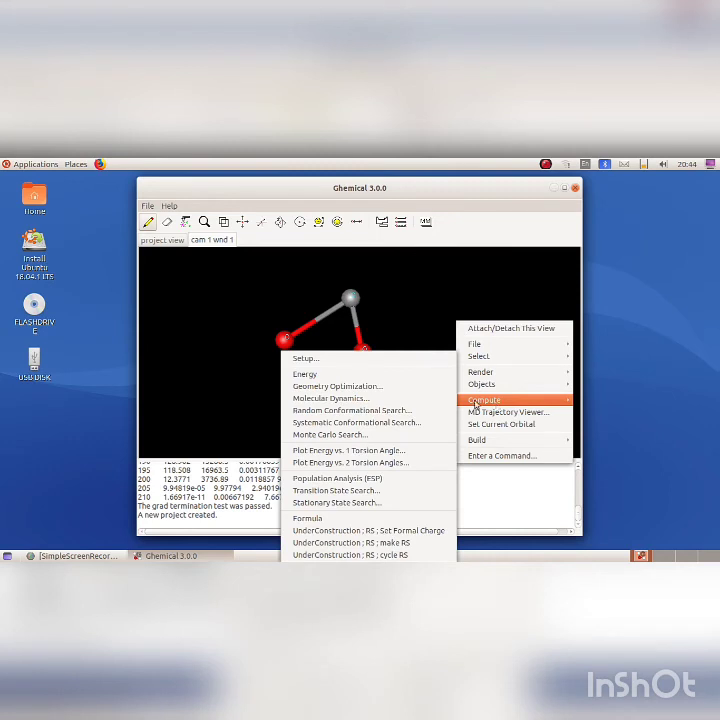
left_click(409, 391)
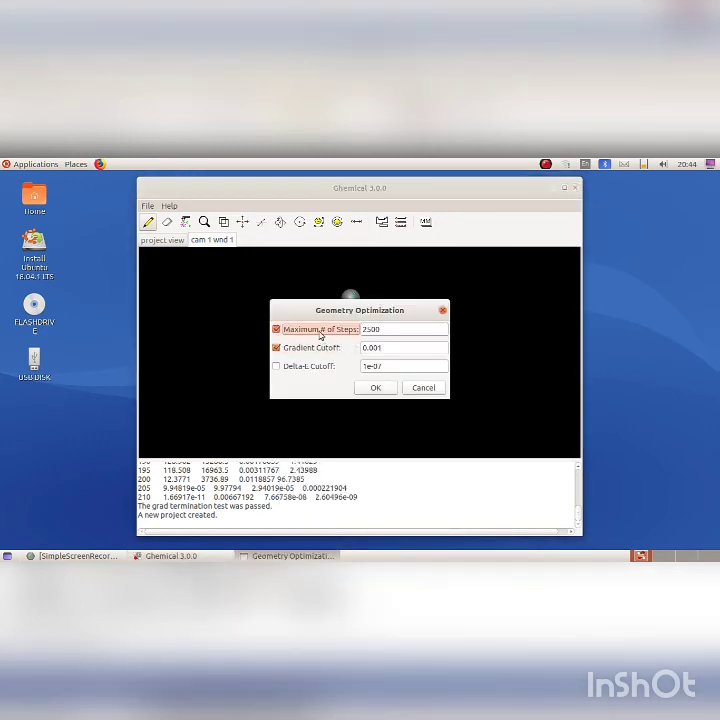
left_click(374, 389)
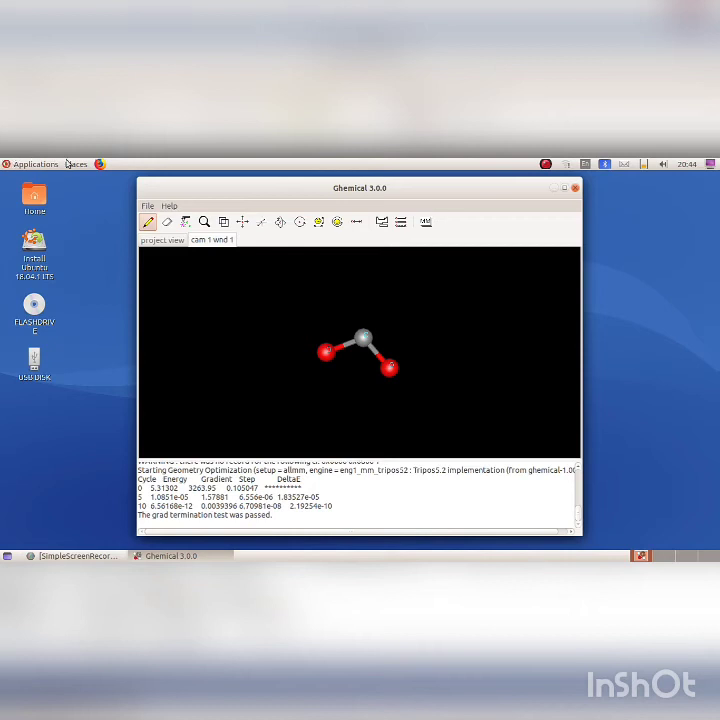
- Rotate the optimized carbon dioxide model and capture a screenshot of the current window with its border
left_click(281, 222)
left_click_drag(357, 386, 450, 419)
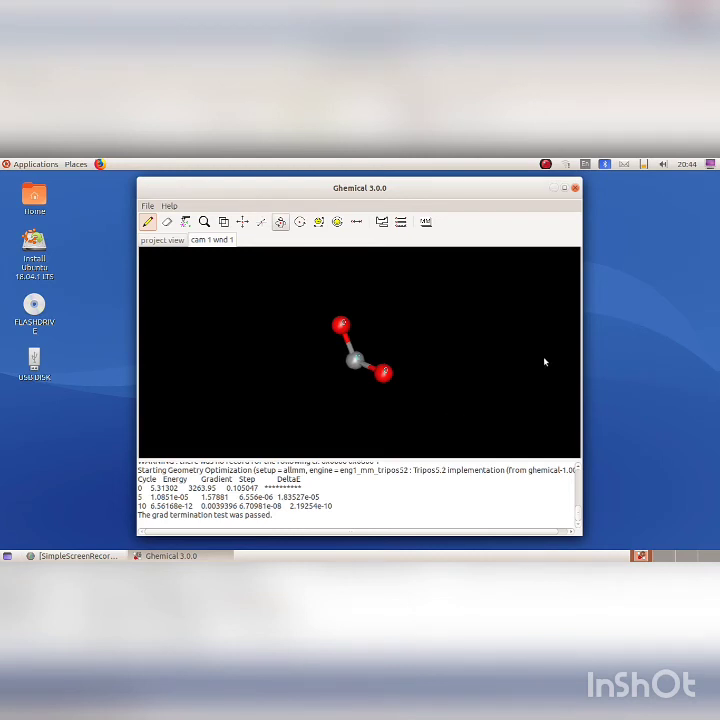
left_click(25, 167)
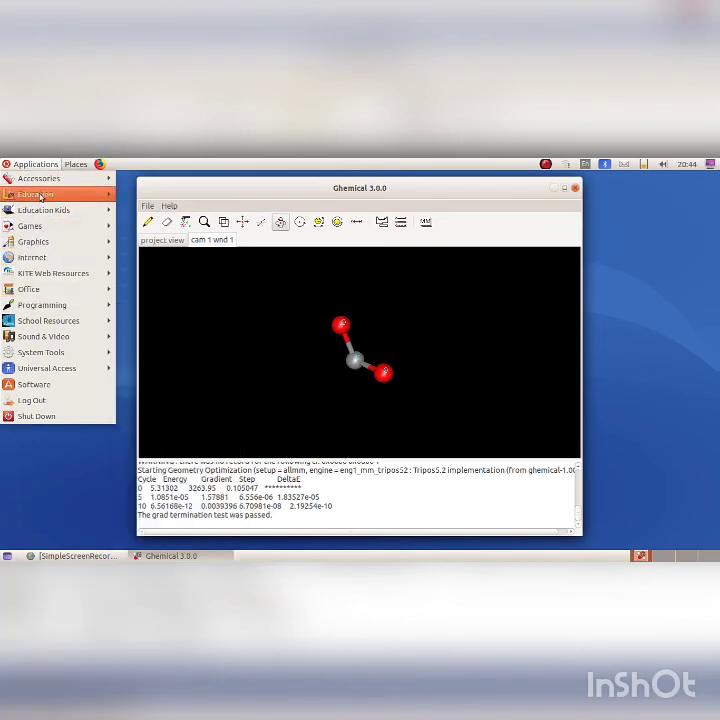
mouse_move(43, 178)
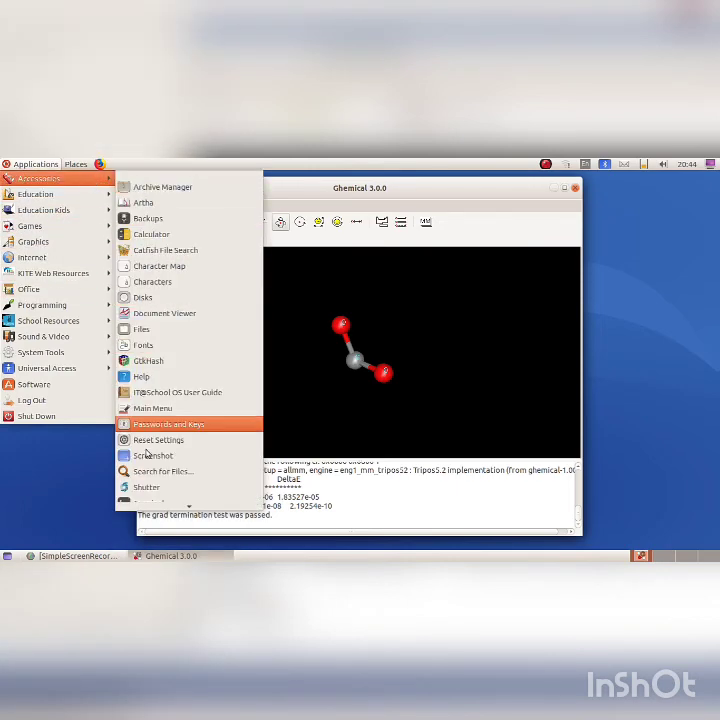
left_click(153, 455)
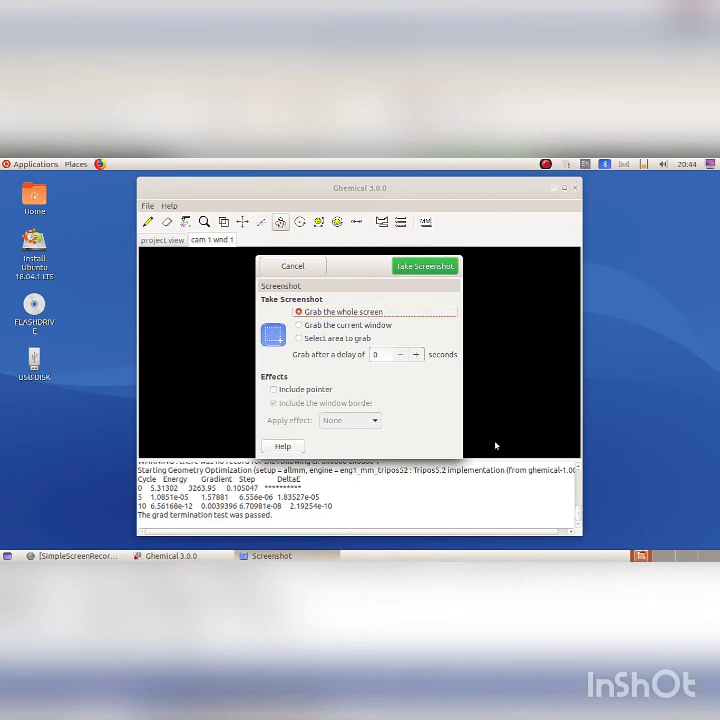
left_click(372, 325)
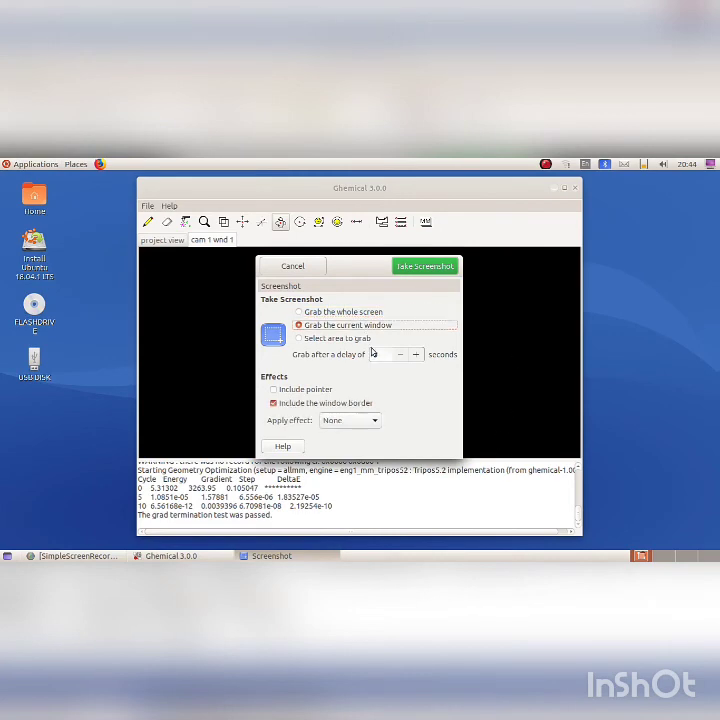
left_click(427, 267)
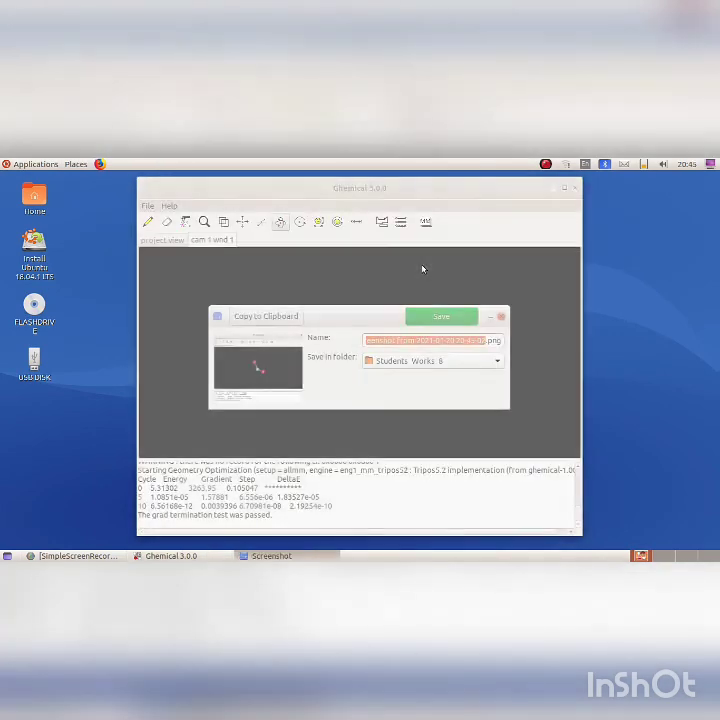
- Save the screenshot as CO2.png in the Students_Works_8 folder and quit Ghemical
left_click(460, 362)
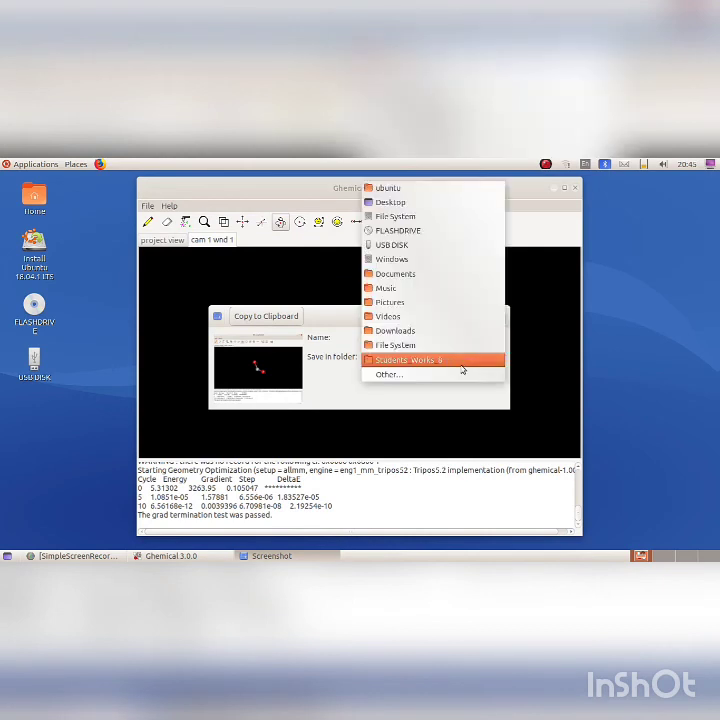
left_click(419, 362)
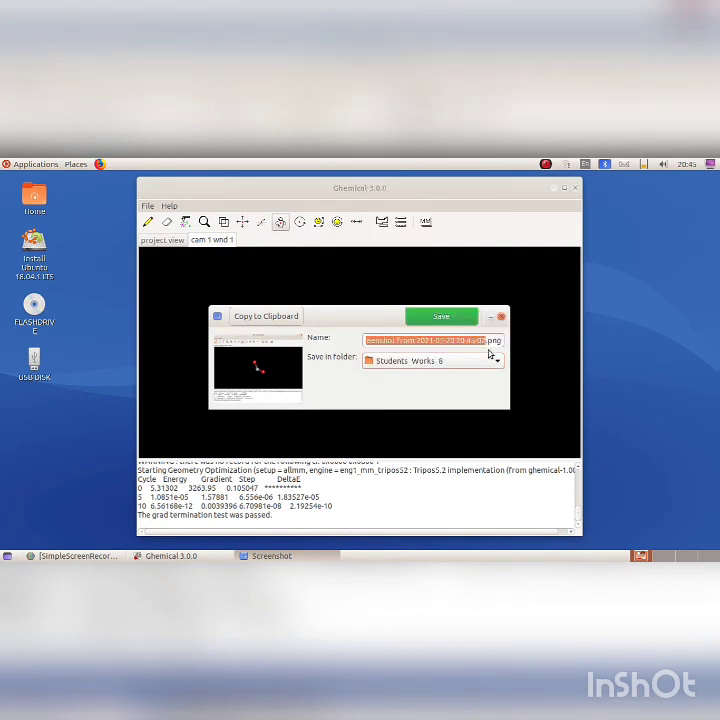
left_click_drag(487, 340, 334, 338)
key("BackSpace")
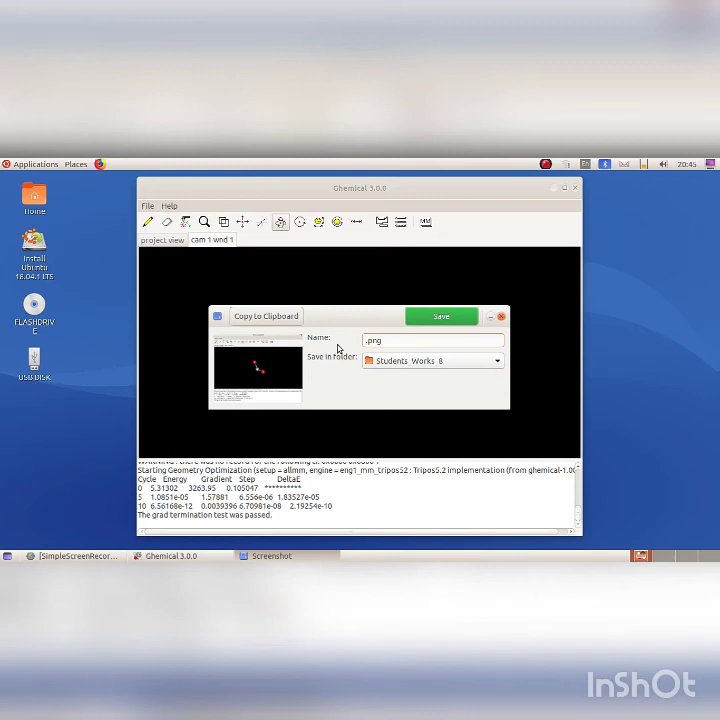
type("CO2")
left_click(457, 319)
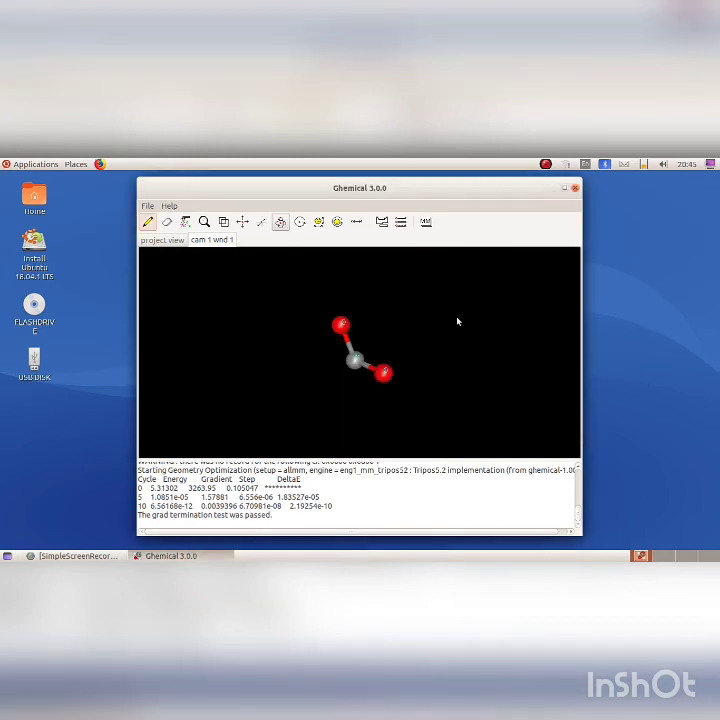
left_click(575, 190)
left_click(409, 381)
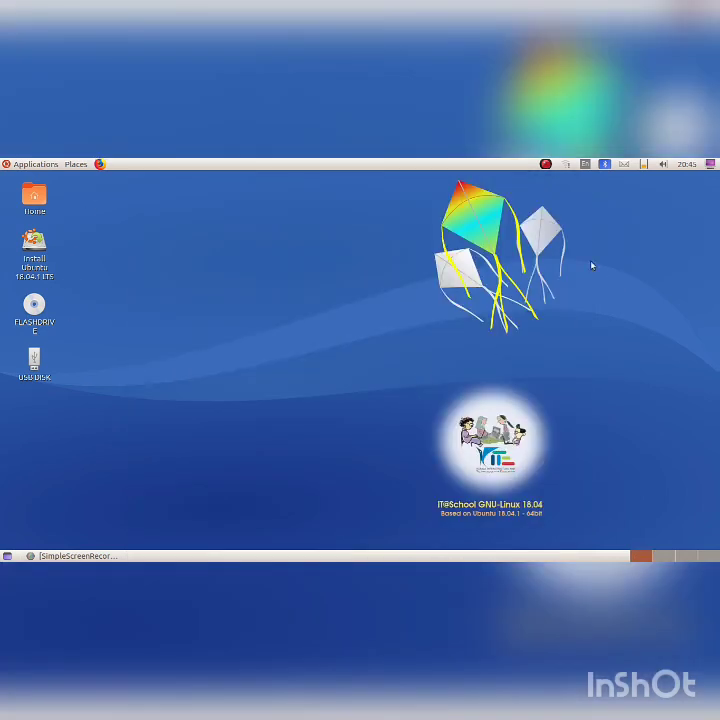
- Open the Students_Works_8 folder in the home directory and view the saved CO2.png image
double_click(40, 205)
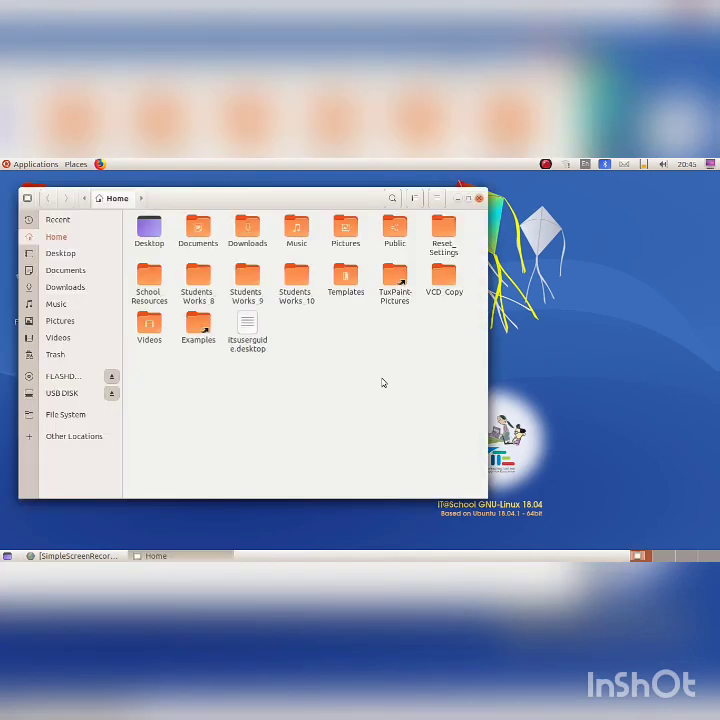
double_click(198, 280)
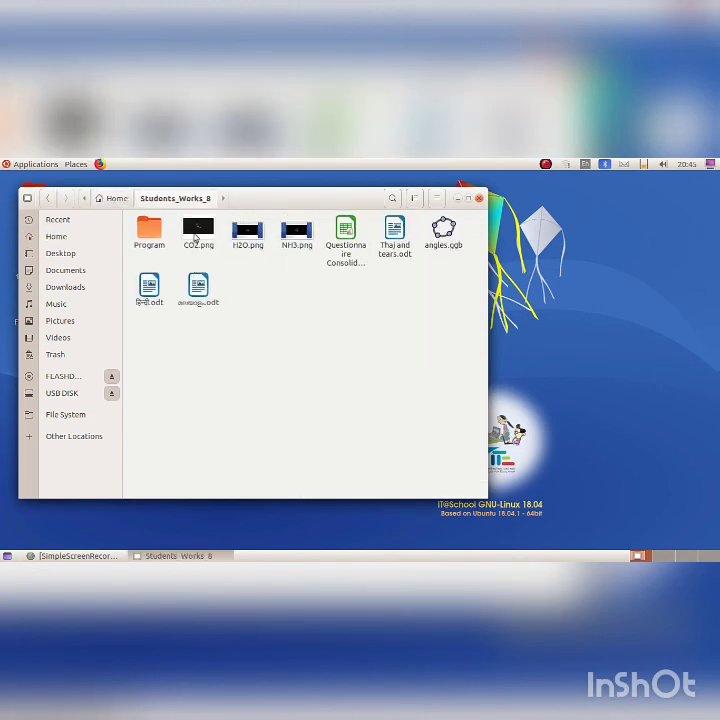
double_click(197, 232)
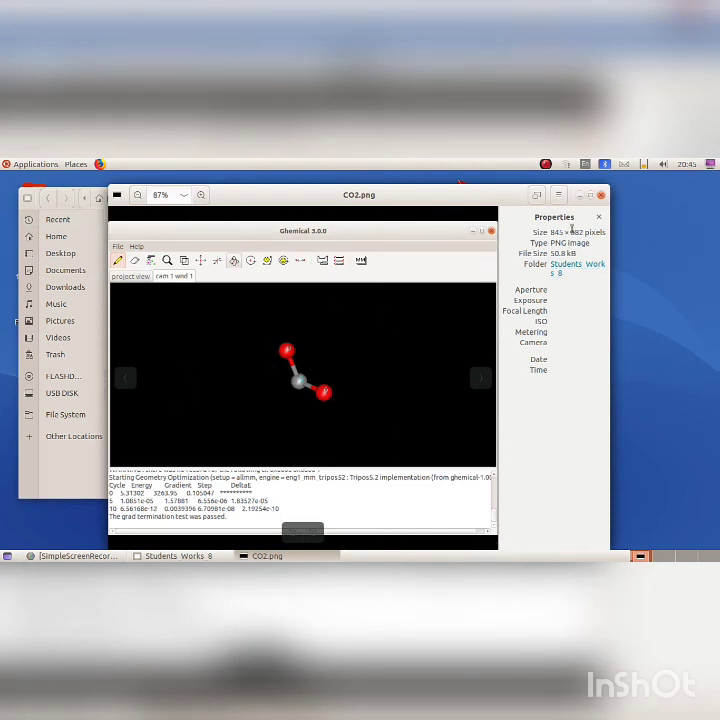
left_click(600, 195)
- View the saved H2O.png and NH3.png images, and close the image viewer and the folder window
double_click(247, 233)
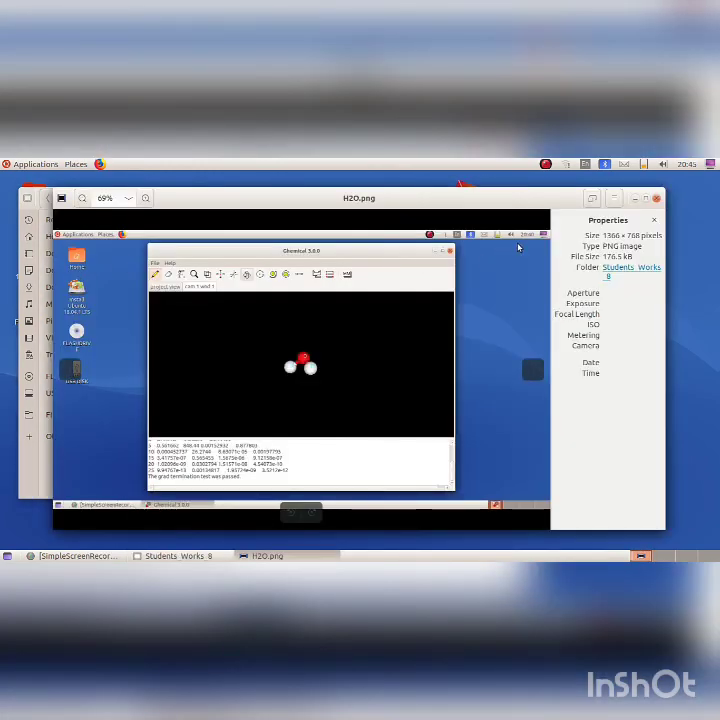
left_click(656, 198)
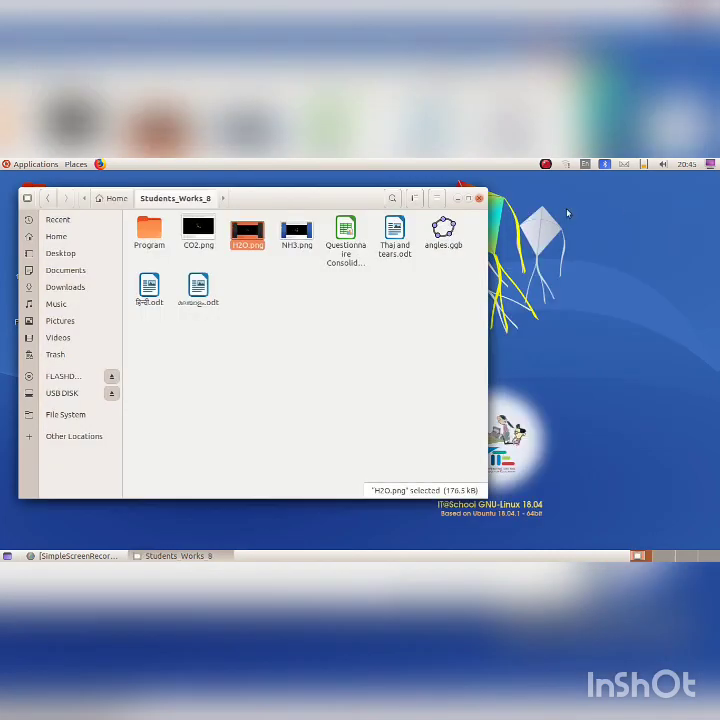
double_click(296, 233)
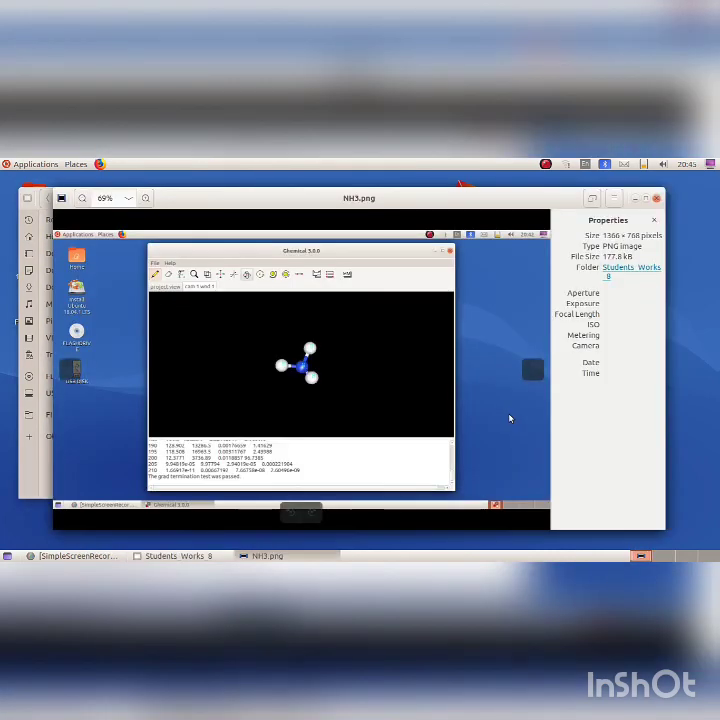
left_click(656, 198)
left_click(339, 360)
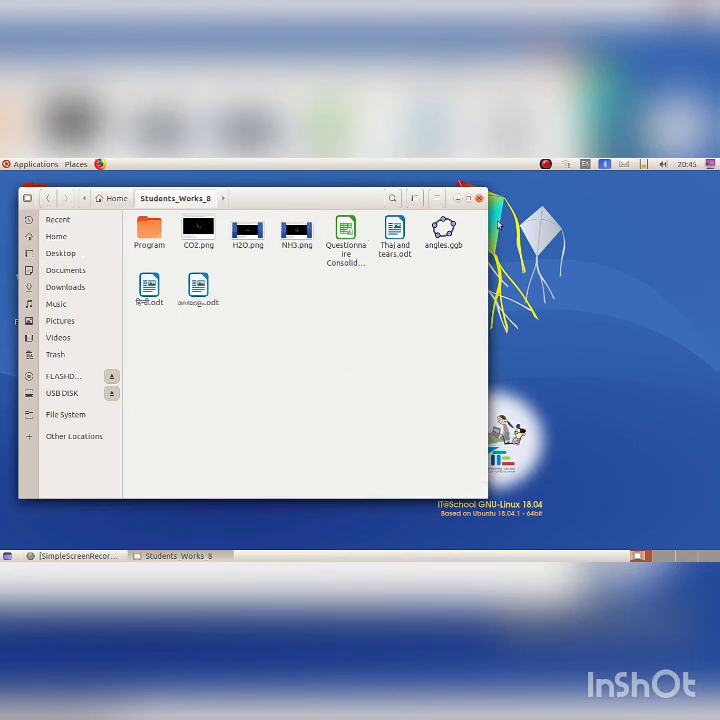
left_click(479, 198)
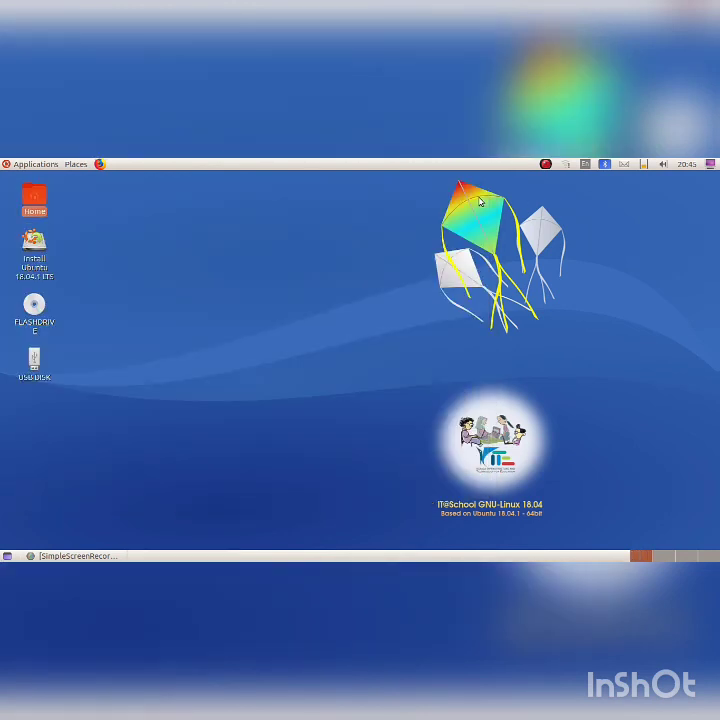